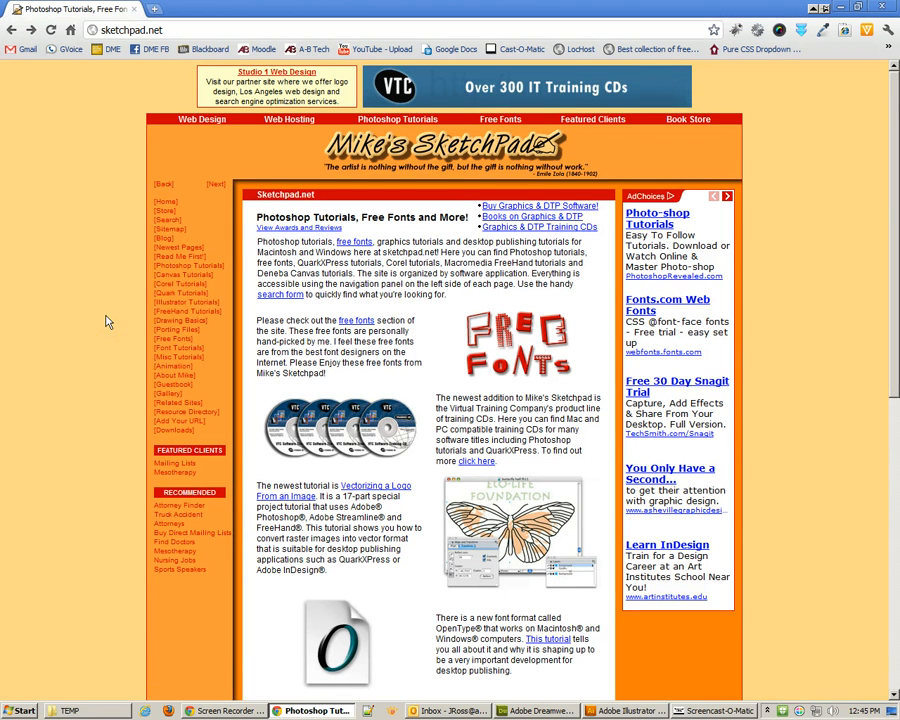
# Step: Open the Illustrator Tutorials page on sketchpad.net and go to Practice Templates For Illustrator 7-9
pyautogui.click(186, 306)
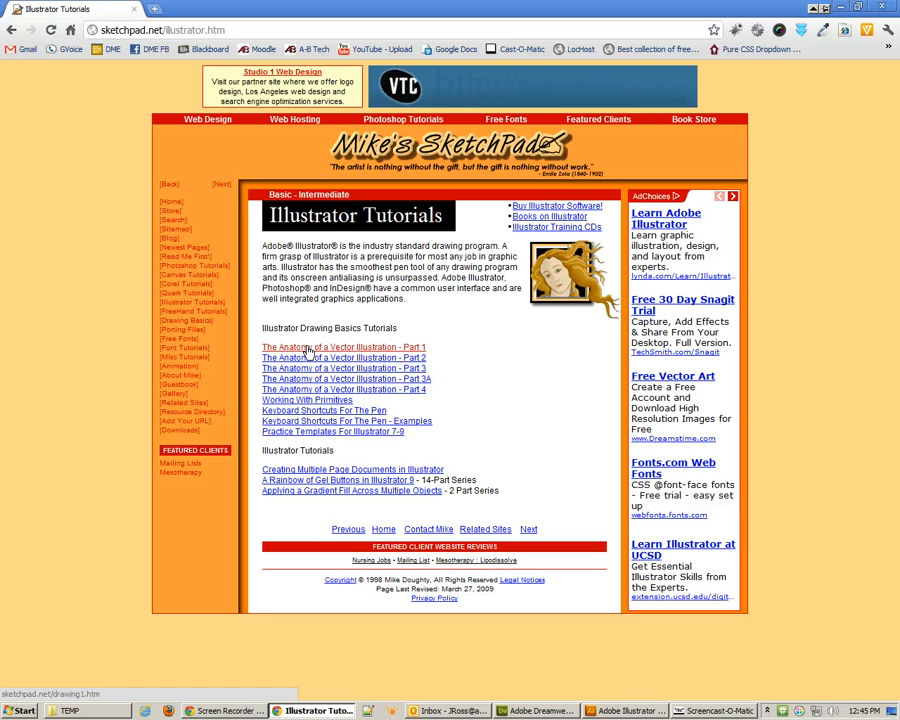
pyautogui.click(325, 437)
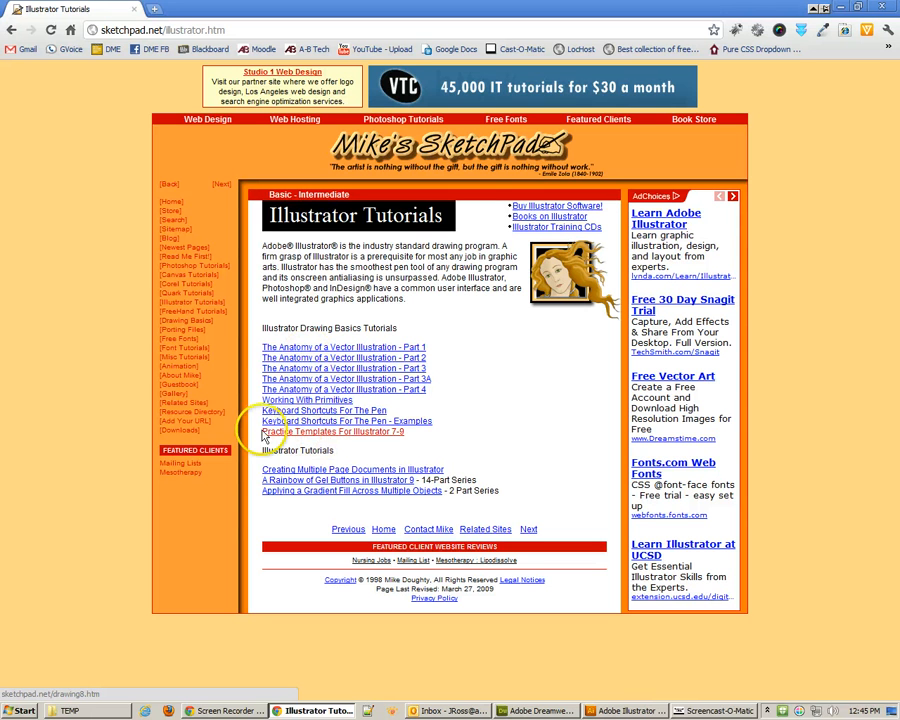
pyautogui.rightClick(399, 435)
pyautogui.click(399, 437)
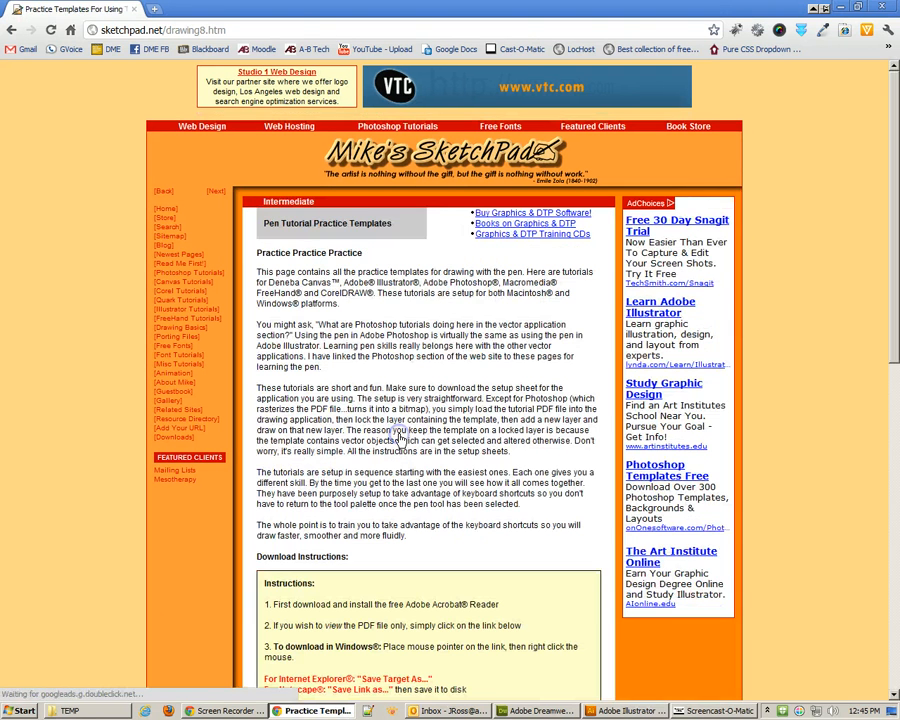
pyautogui.click(432, 412)
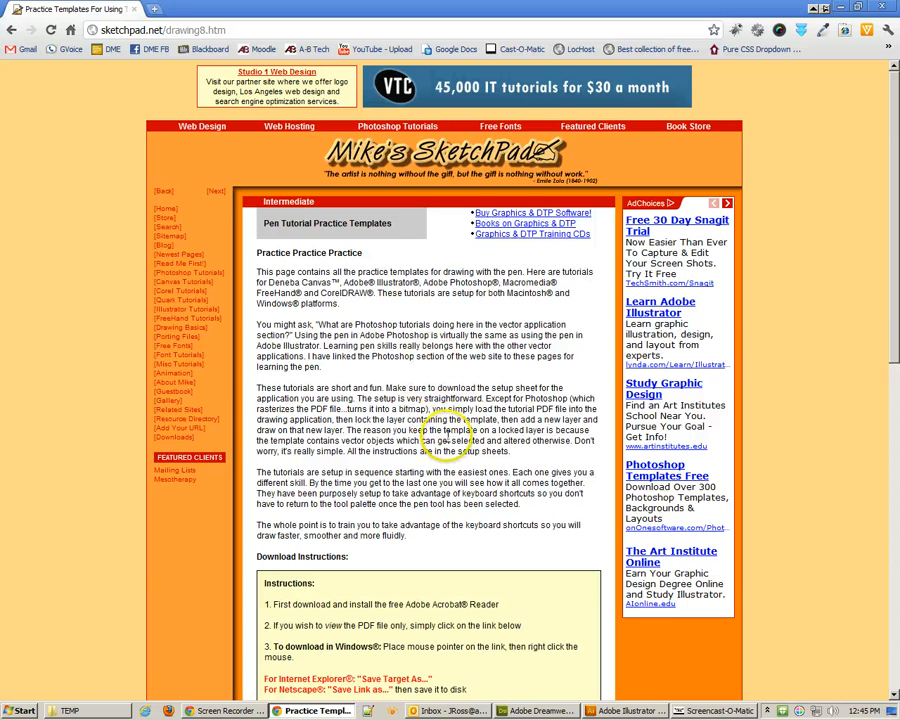
# Step: Save the complete Windows set for Illustrator 7-9, temai.zip, from the pen tutorials table to the TEMP folder
pyautogui.scroll(-3, 448, 437)
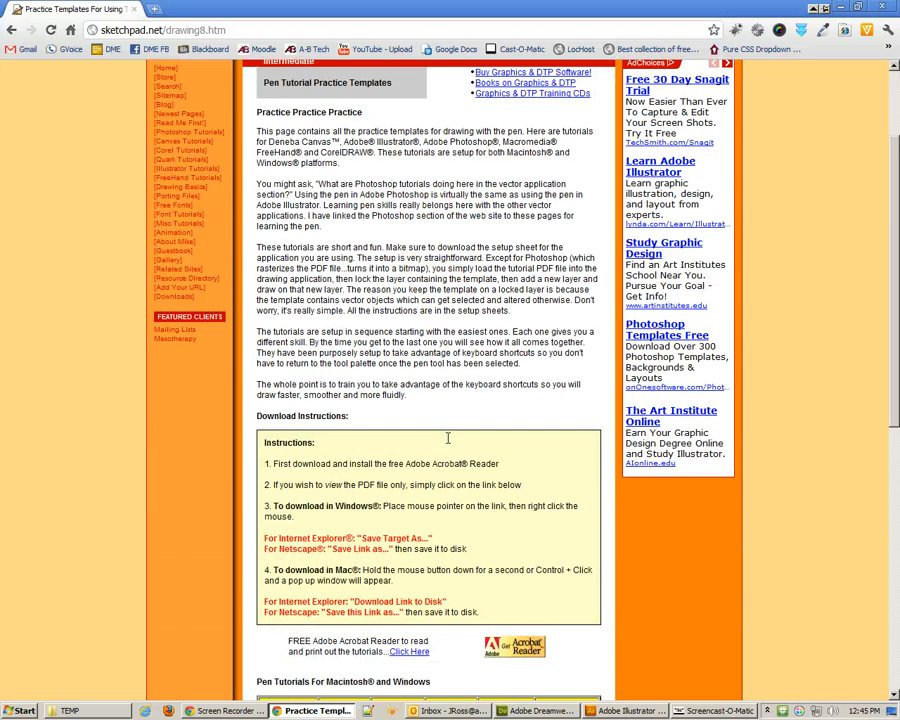
pyautogui.scroll(-9, 448, 437)
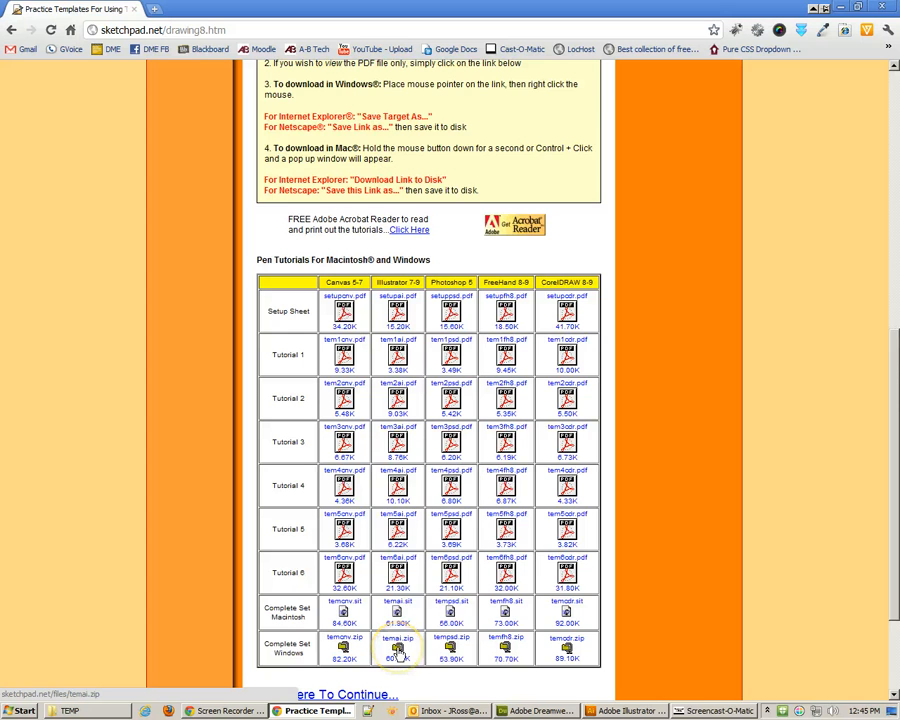
pyautogui.scroll(-3, 398, 652)
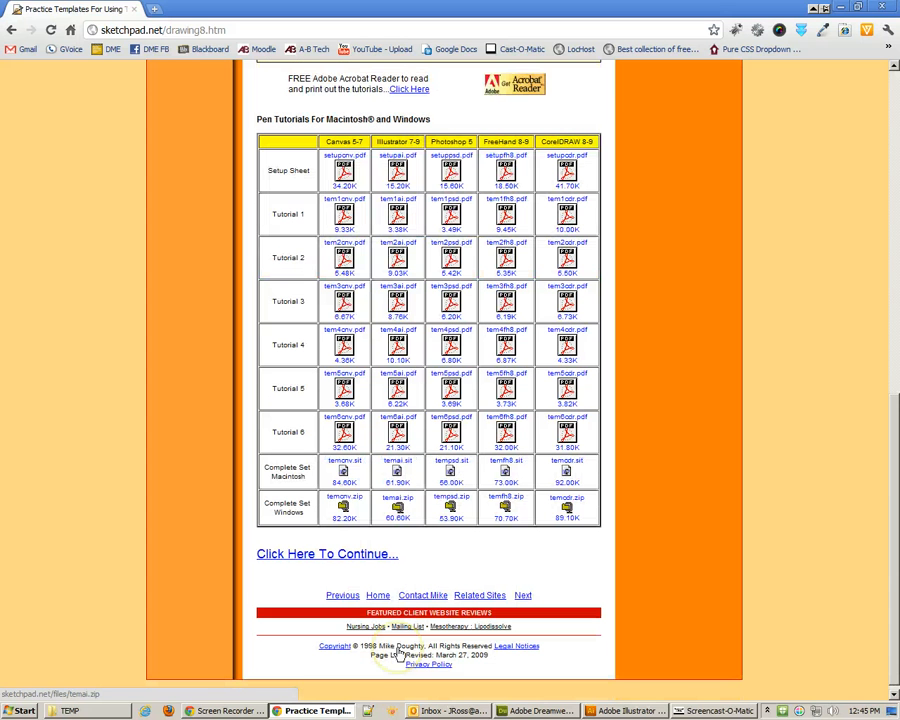
pyautogui.click(399, 510)
pyautogui.rightClick(399, 510)
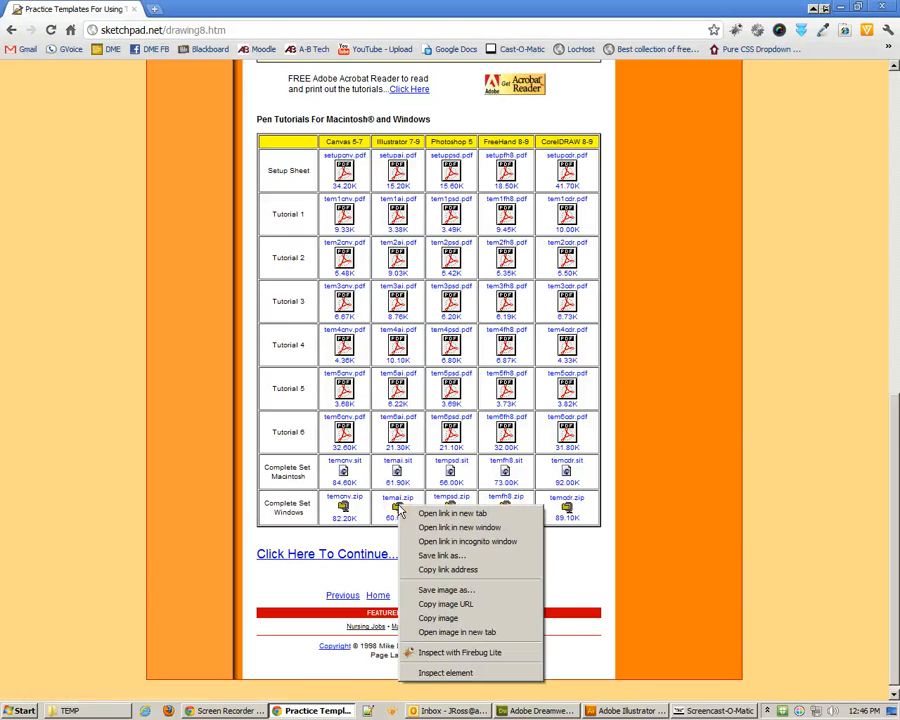
pyautogui.click(436, 559)
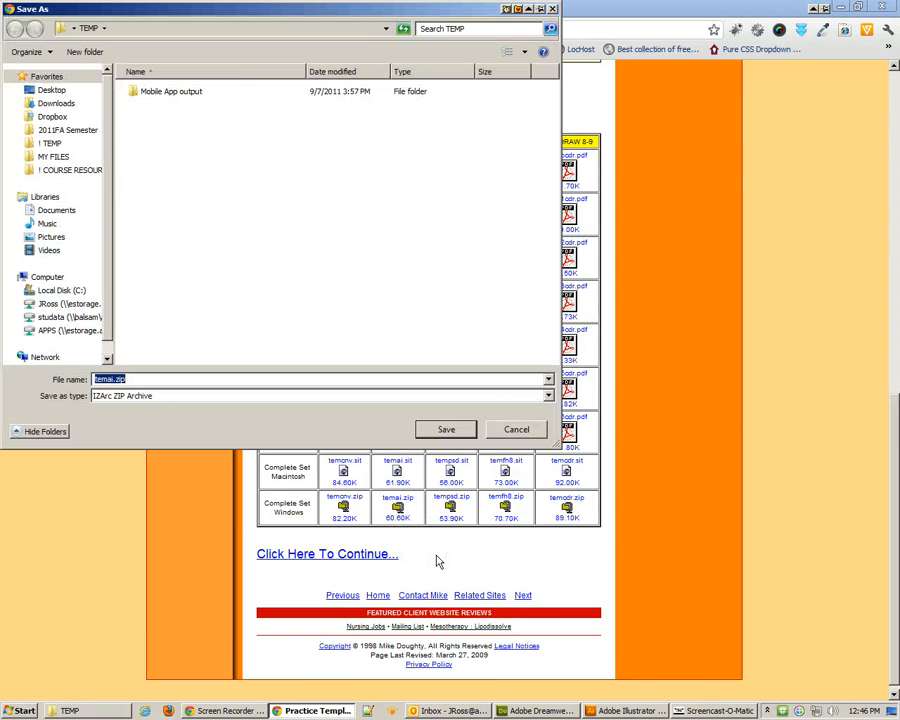
pyautogui.click(198, 161)
pyautogui.click(446, 429)
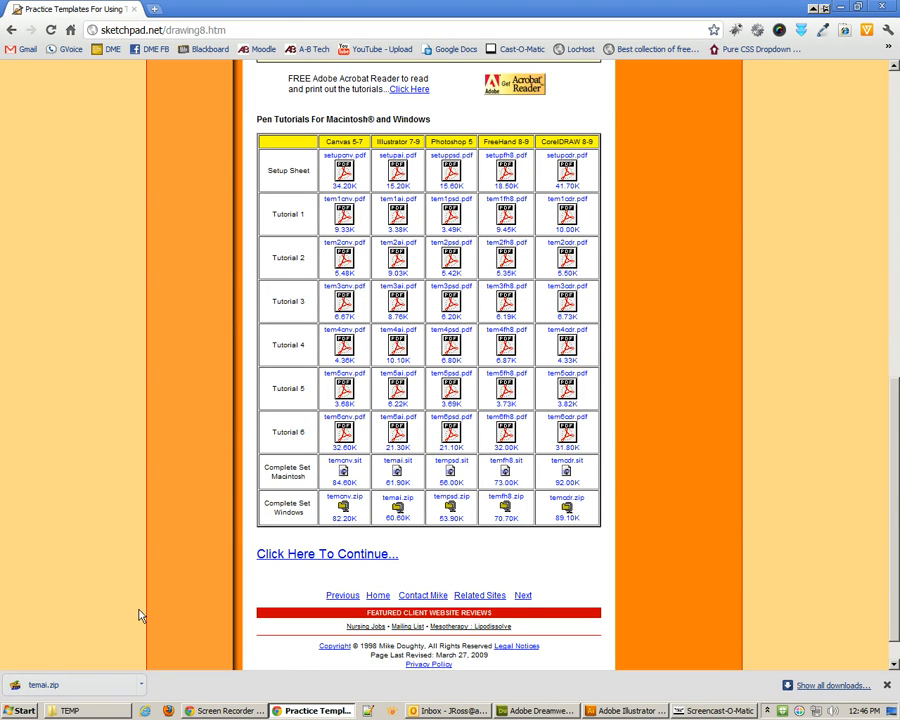
# Step: Check the downloaded temai.zip in its containing folder and close that folder window
pyautogui.click(140, 685)
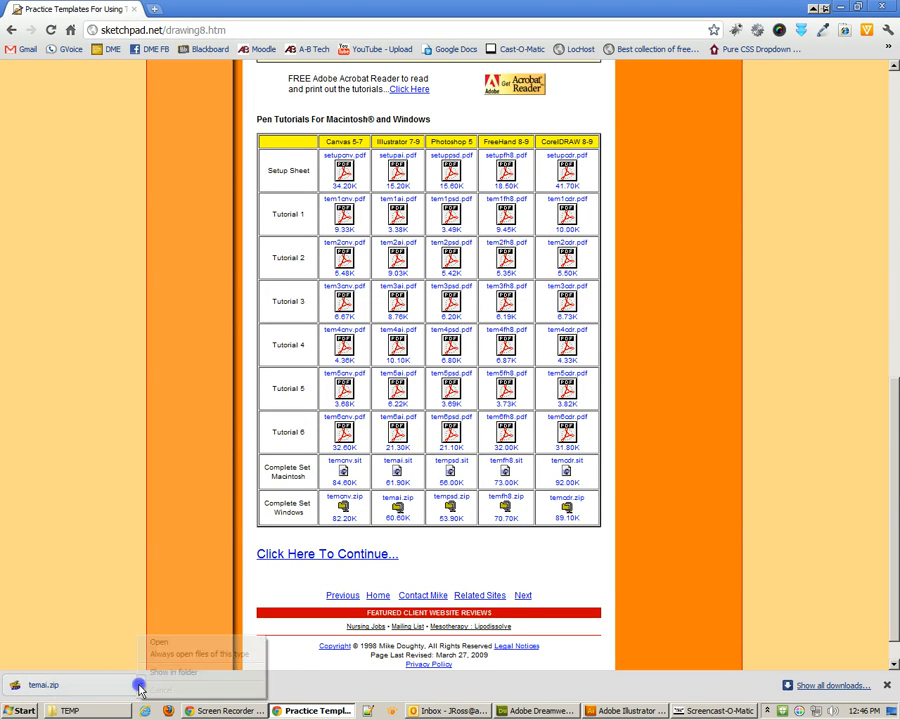
pyautogui.click(195, 672)
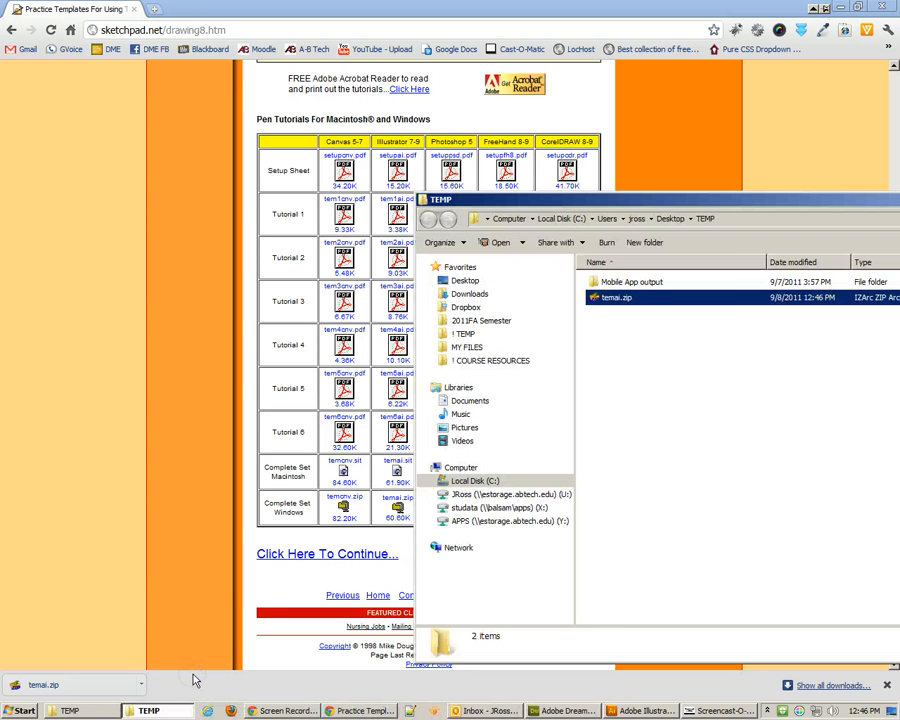
pyautogui.moveTo(652, 200); pyautogui.dragTo(364, 122)
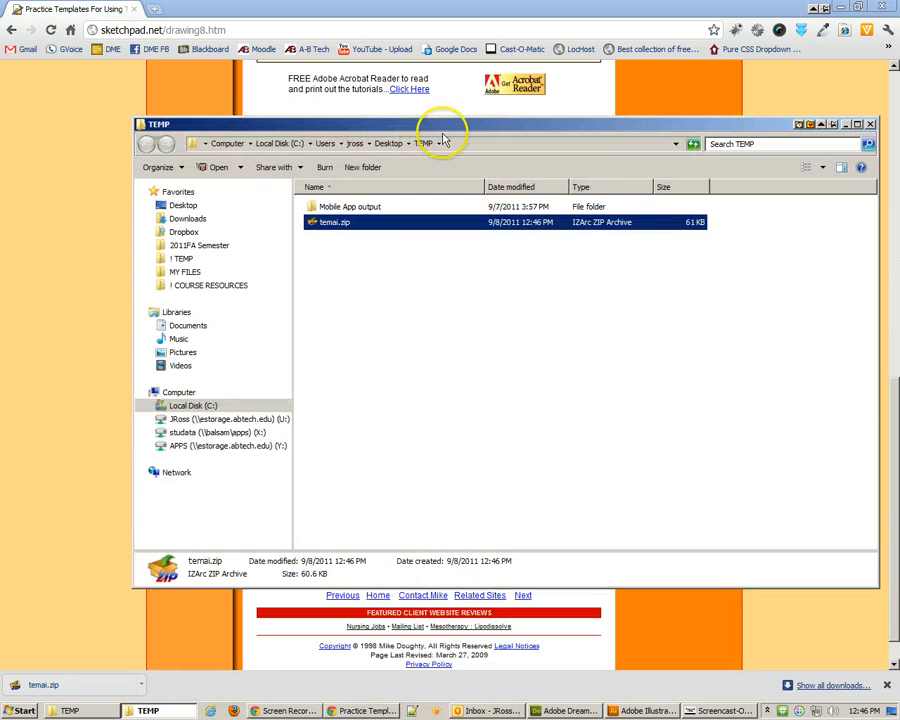
pyautogui.click(870, 125)
# Step: Clear the open application windows off the desktop and open the TEMP folder from its desktop icon
pyautogui.click(843, 9)
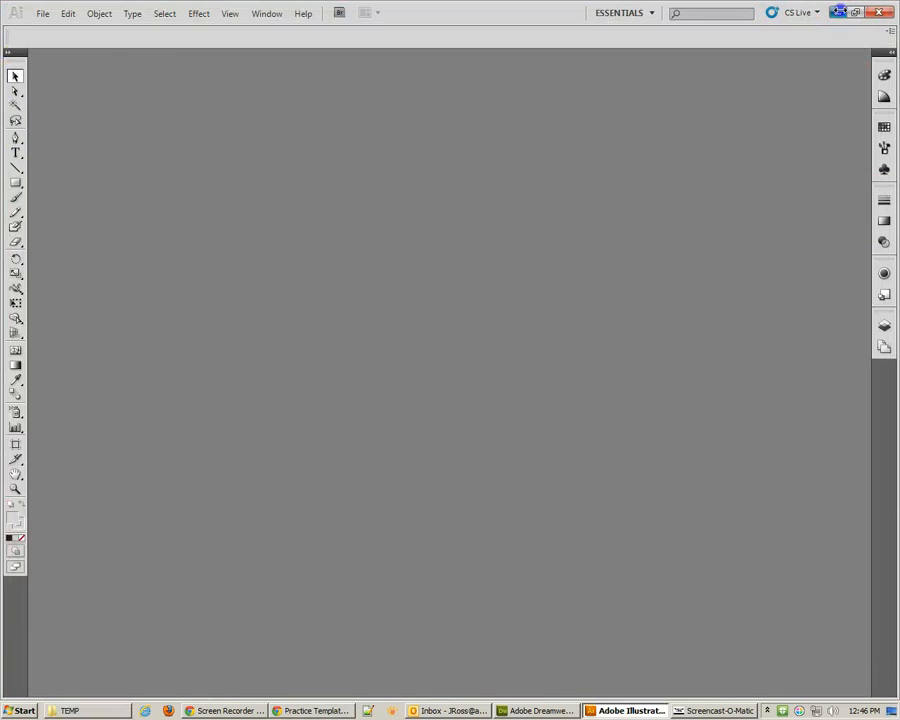
pyautogui.click(840, 11)
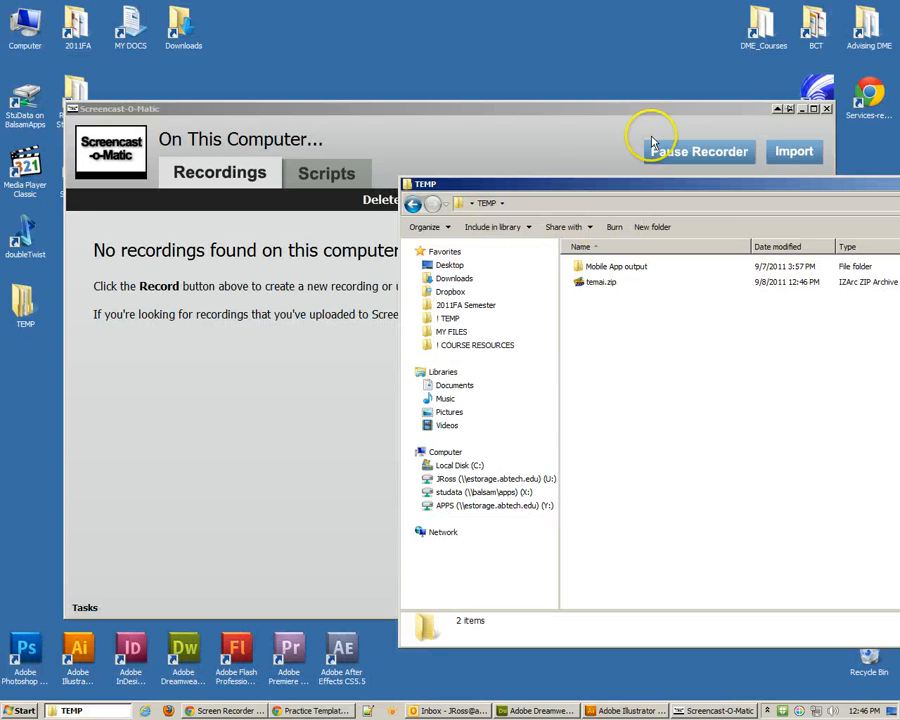
pyautogui.click(778, 108)
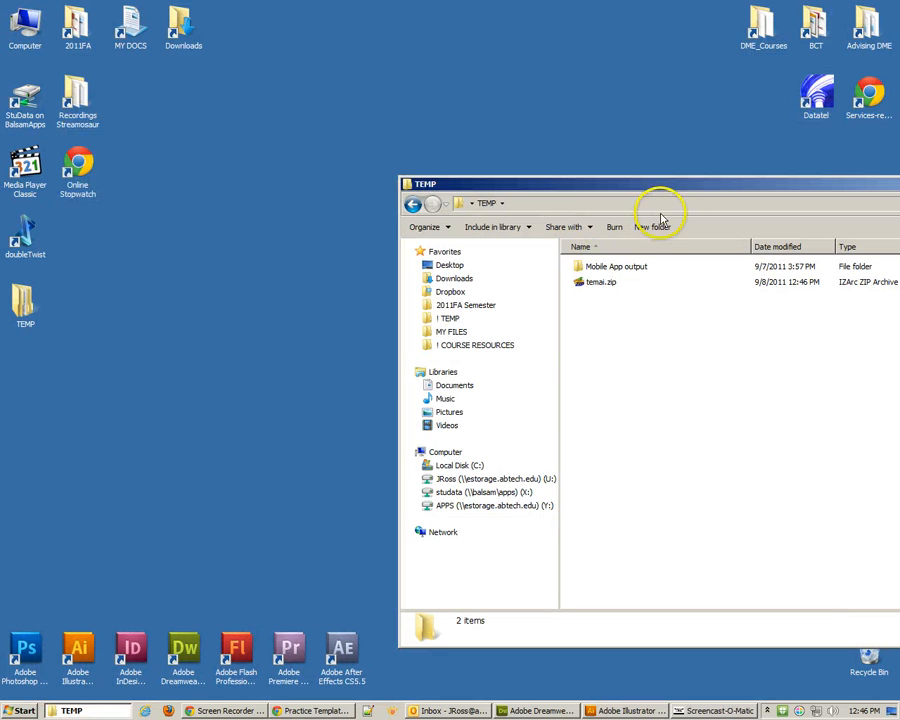
pyautogui.moveTo(691, 185); pyautogui.dragTo(379, 141)
pyautogui.click(824, 141)
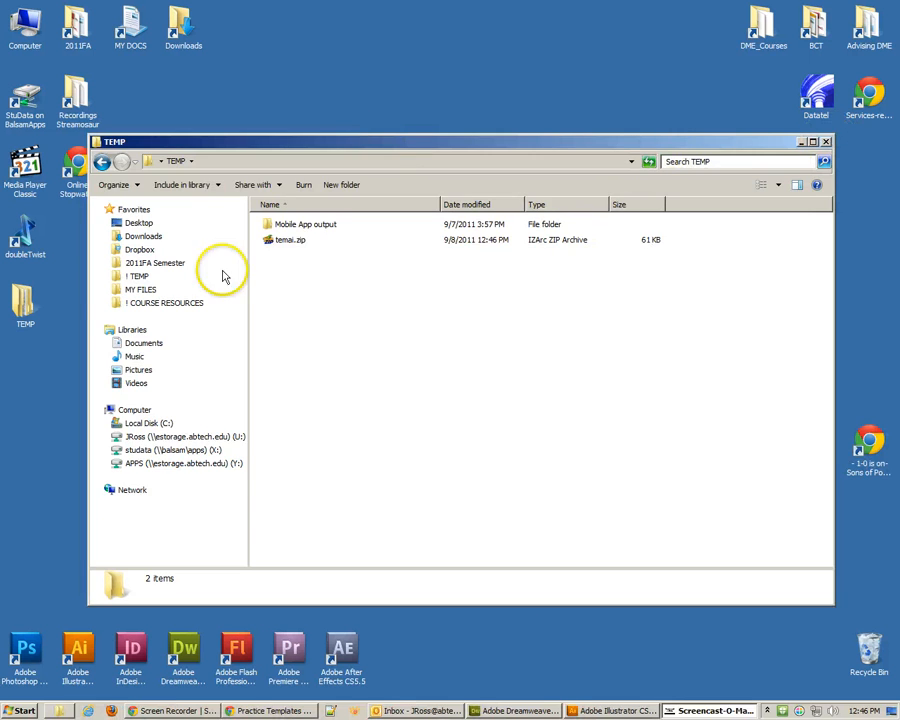
pyautogui.doubleClick(22, 302)
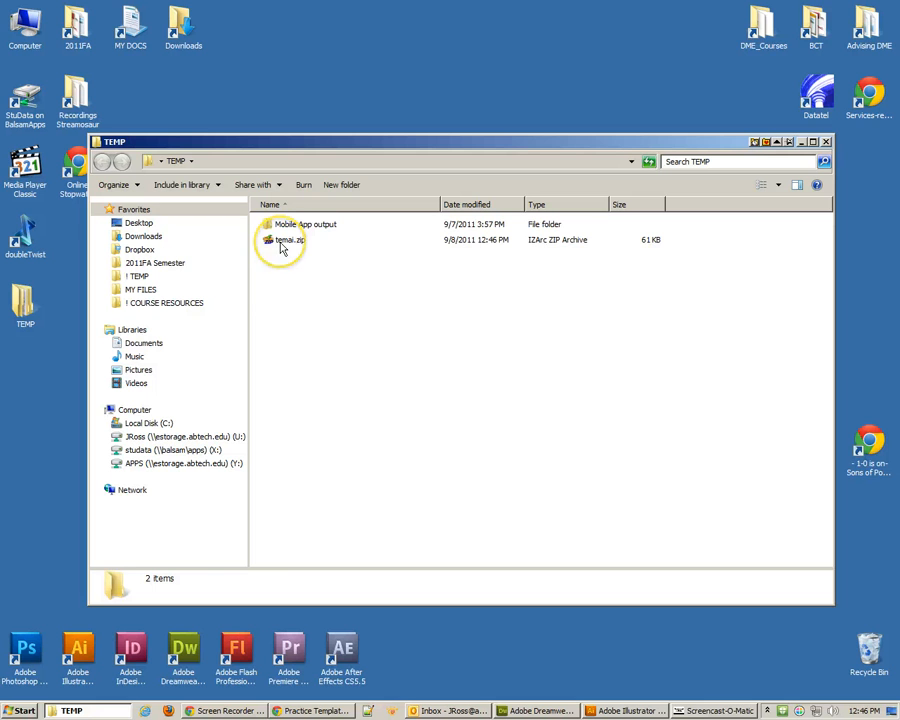
# Step: Extract temai.zip with IZArc into a temai subfolder of TEMP
pyautogui.rightClick(282, 247)
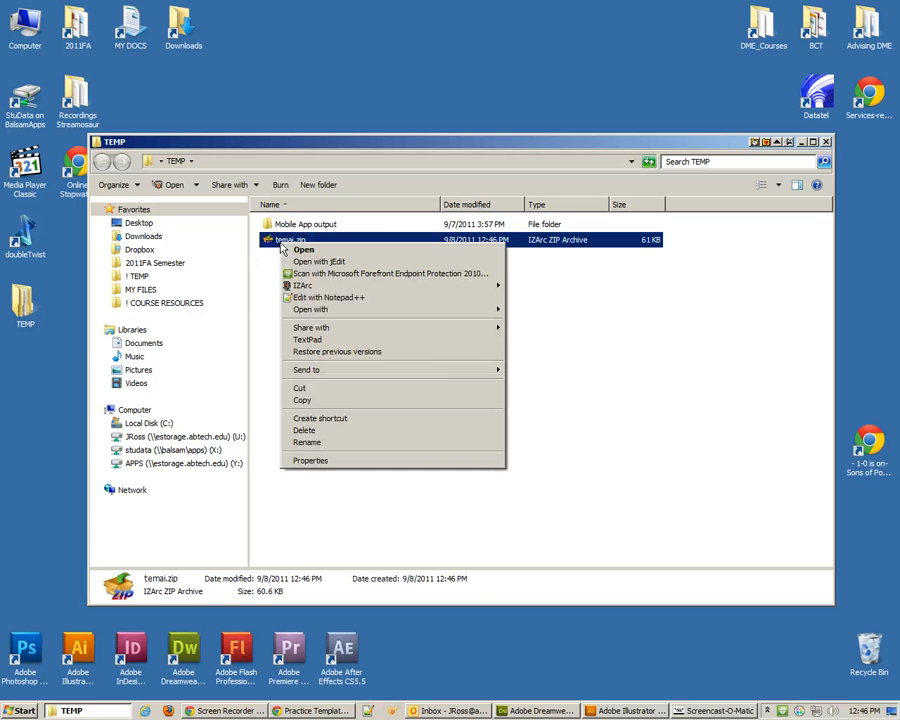
pyautogui.moveTo(344, 288)
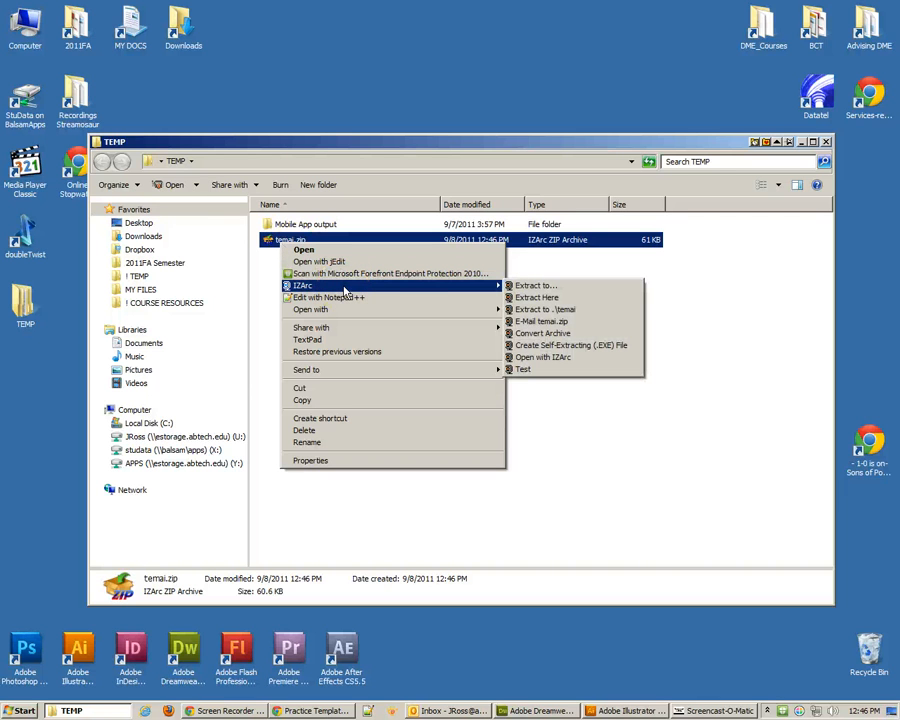
pyautogui.click(590, 310)
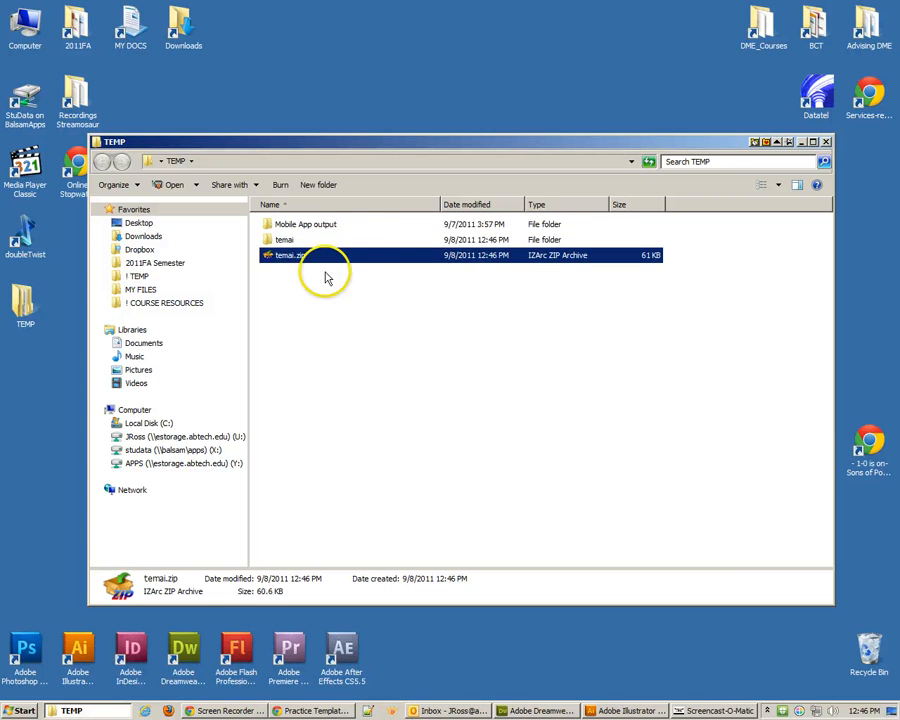
# Step: Move all the PDF files from the extracted WINDOWS\Desktop folder up into the temai folder
pyautogui.click(286, 244)
pyautogui.doubleClick(286, 244)
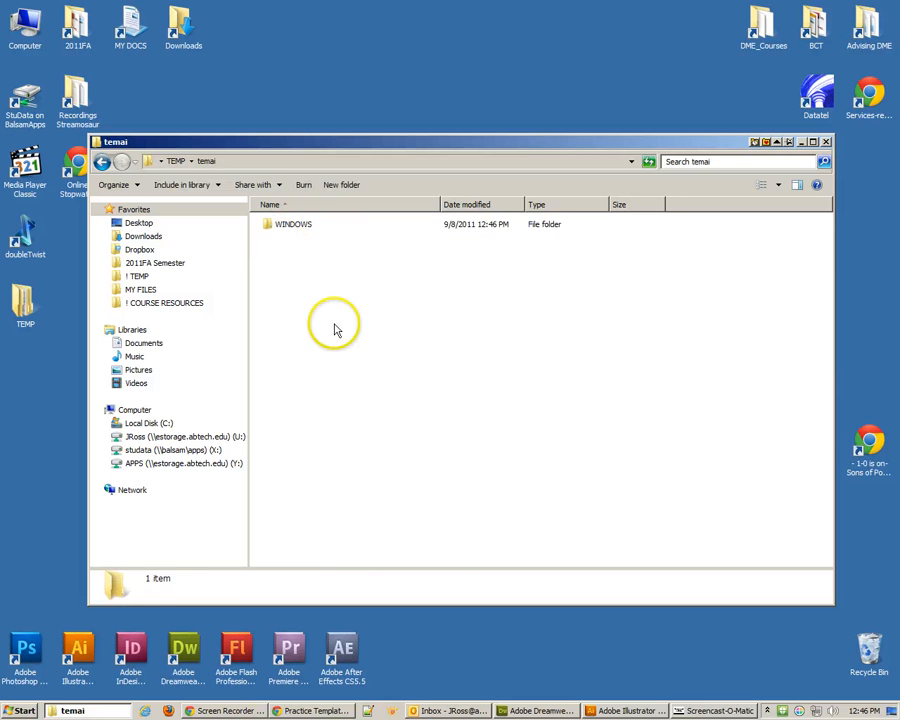
pyautogui.doubleClick(290, 226)
pyautogui.doubleClick(292, 227)
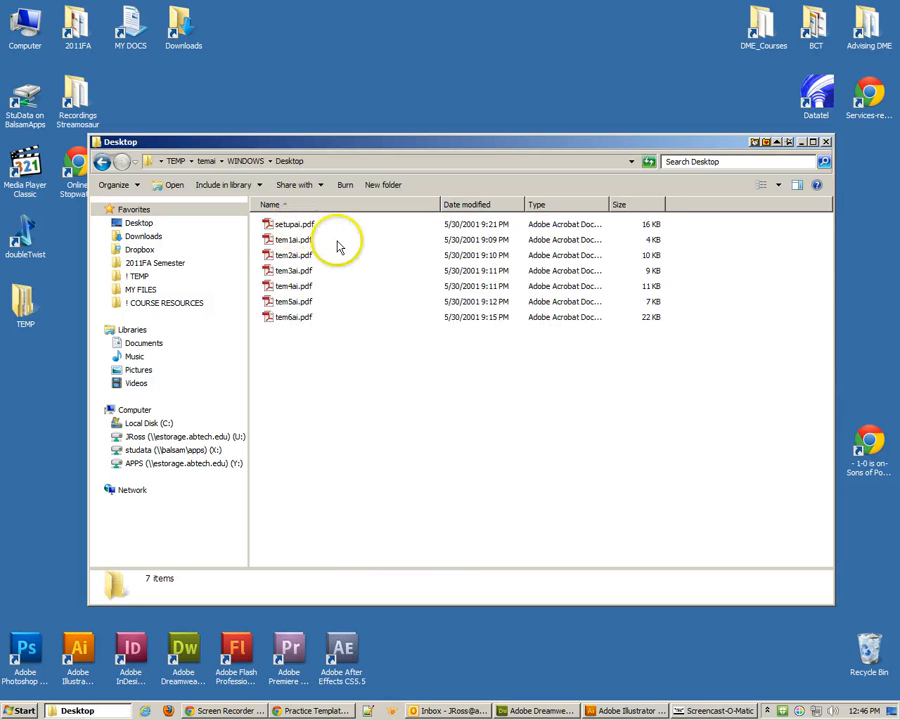
pyautogui.moveTo(345, 310); pyautogui.dragTo(290, 224)
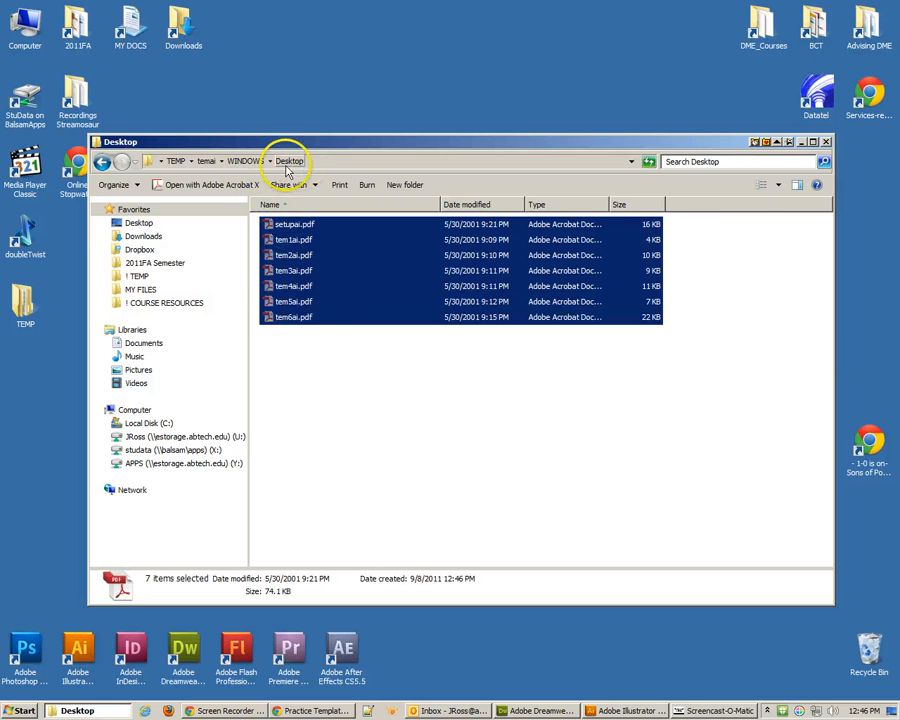
pyautogui.click(240, 161)
pyautogui.click(206, 161)
pyautogui.click(319, 336)
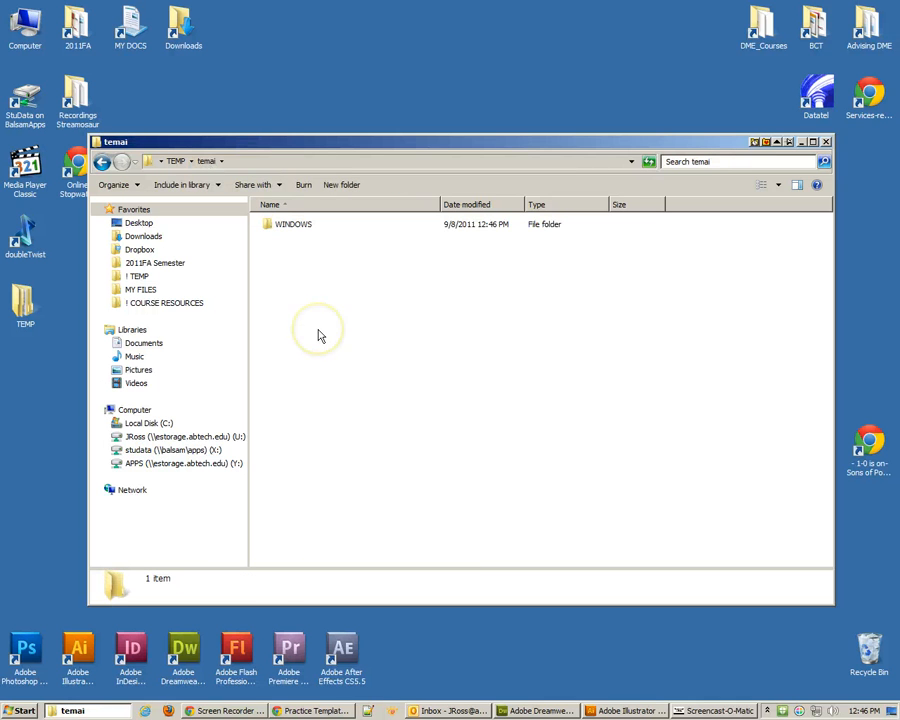
# Step: Delete the leftover WINDOWS folder from the temai folder
pyautogui.click(296, 225)
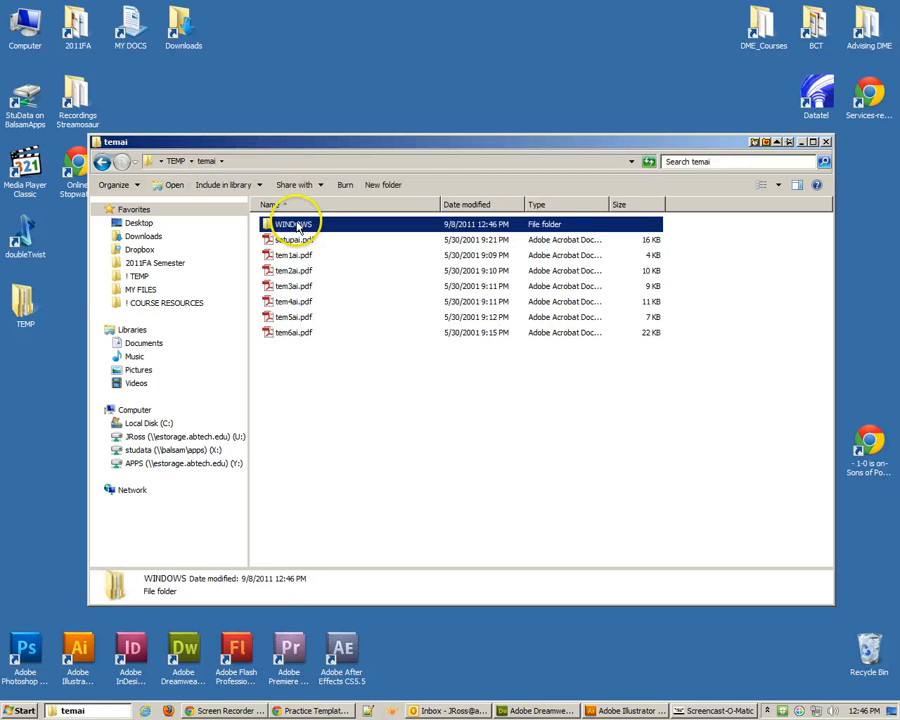
pyautogui.press('Delete')
pyautogui.press('Return')
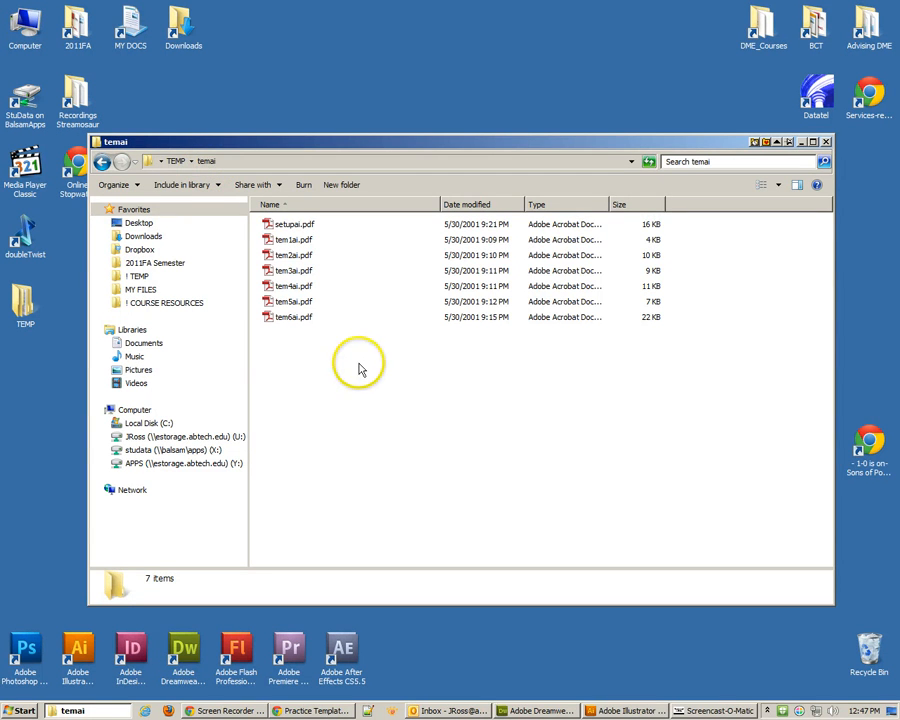
# Step: Open setupai.pdf, start the reading preparation for the whole document, look through the Illustrator setup instructions, and close the file
pyautogui.click(295, 228)
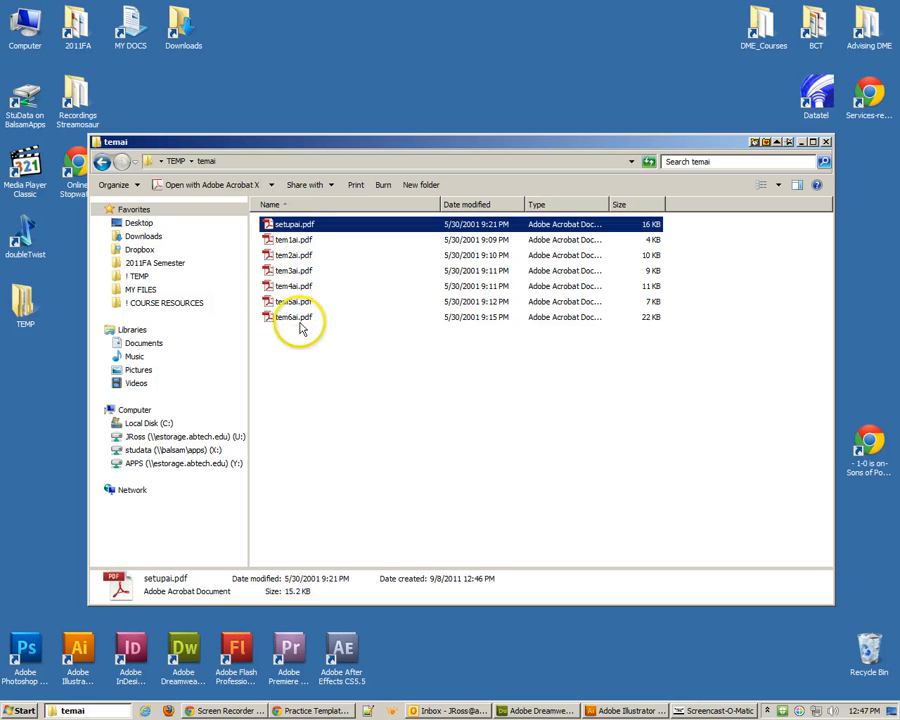
pyautogui.click(299, 229)
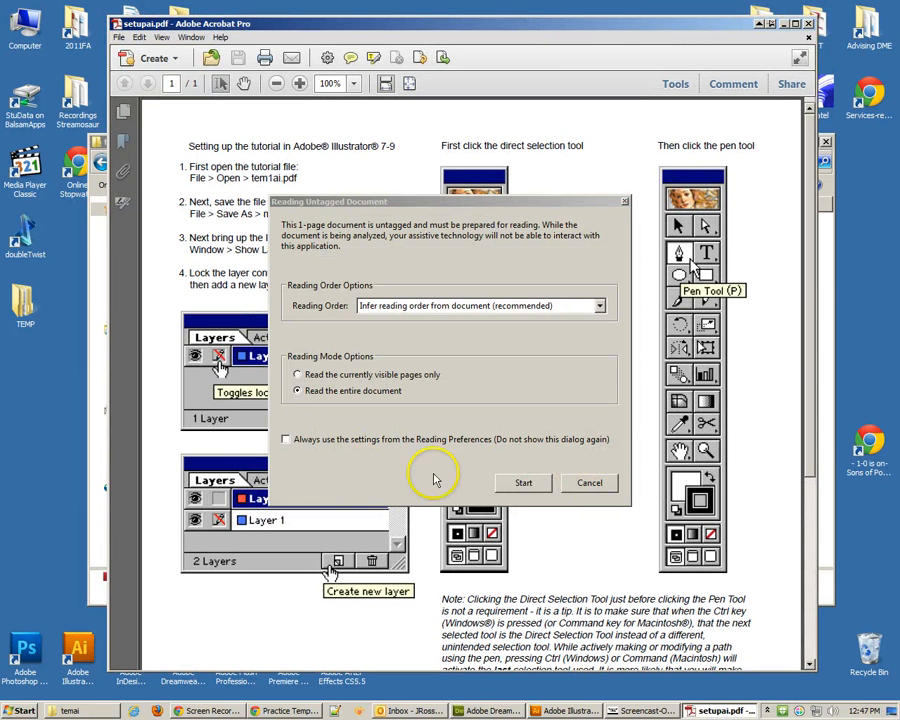
pyautogui.click(386, 446)
pyautogui.click(526, 483)
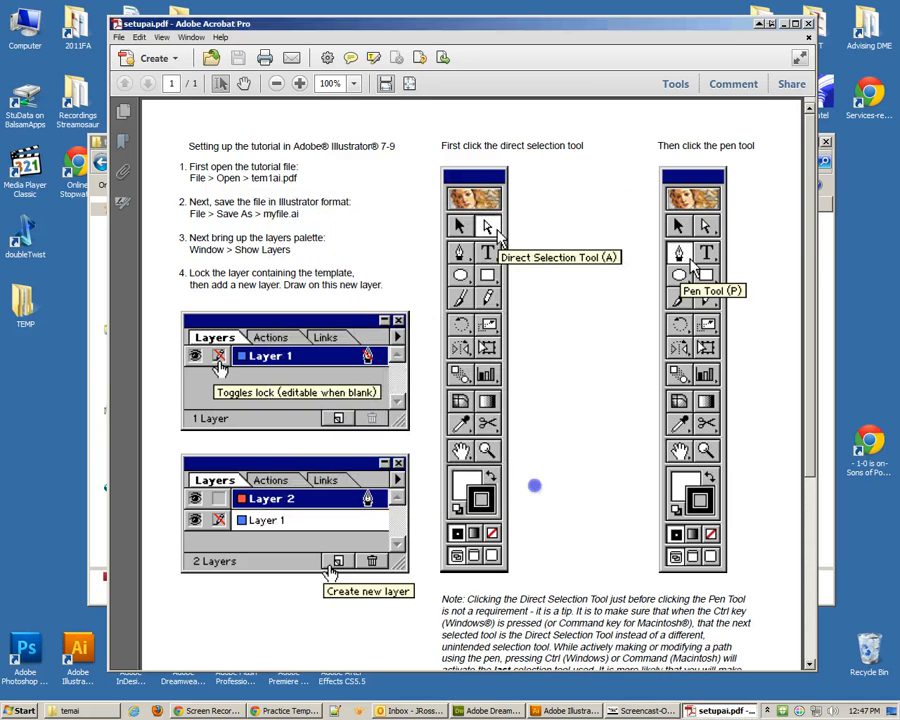
pyautogui.scroll(-4, 283, 208)
pyautogui.scroll(4, 300, 190)
pyautogui.click(809, 24)
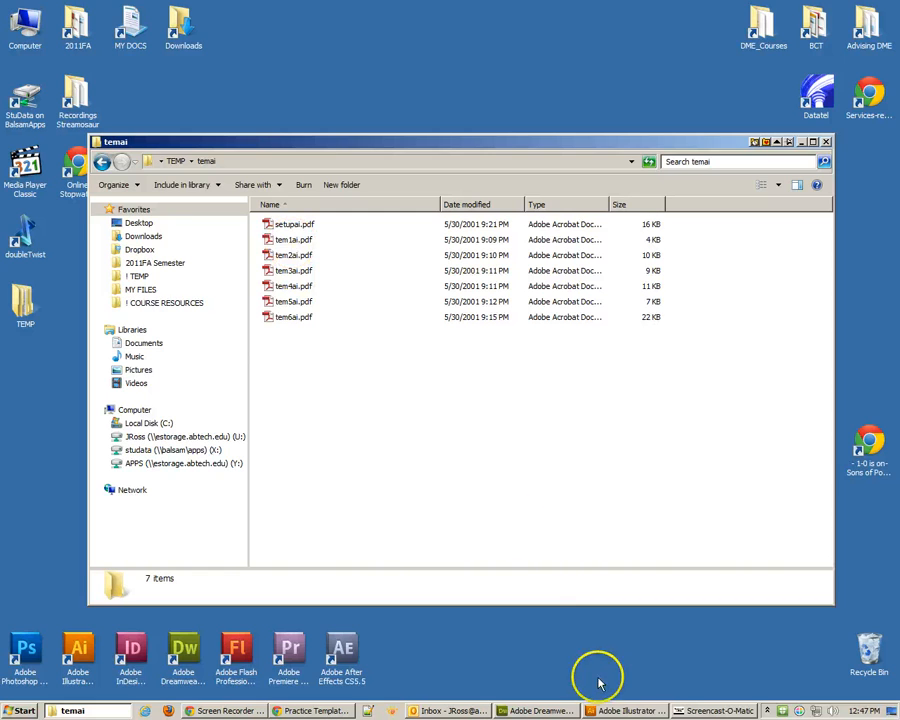
# Step: Switch to Adobe Illustrator and open tem1ai.pdf from the temai folder in it
pyautogui.click(646, 711)
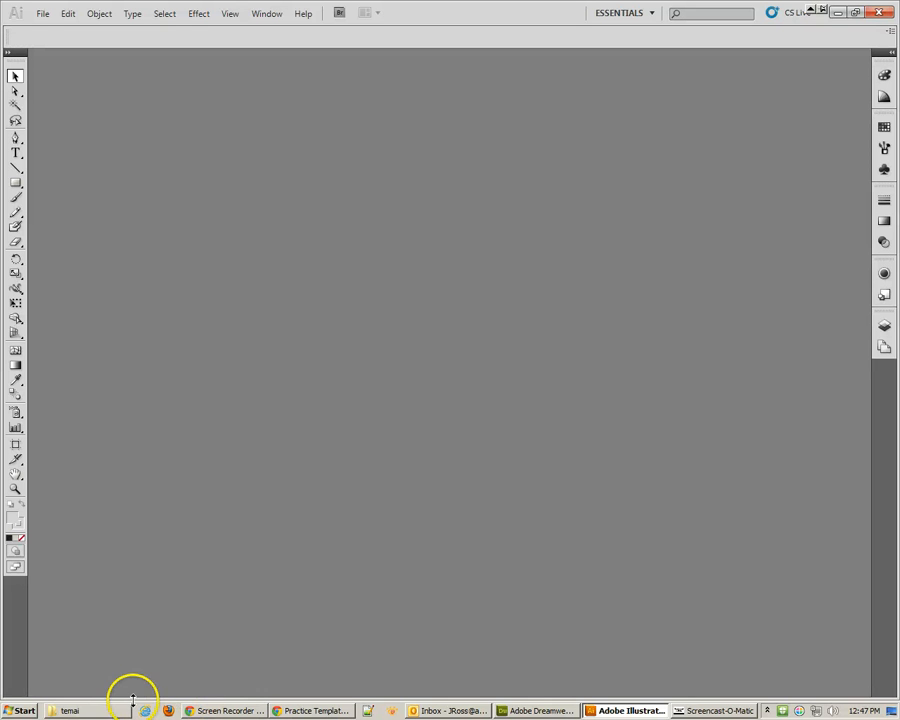
pyautogui.click(42, 13)
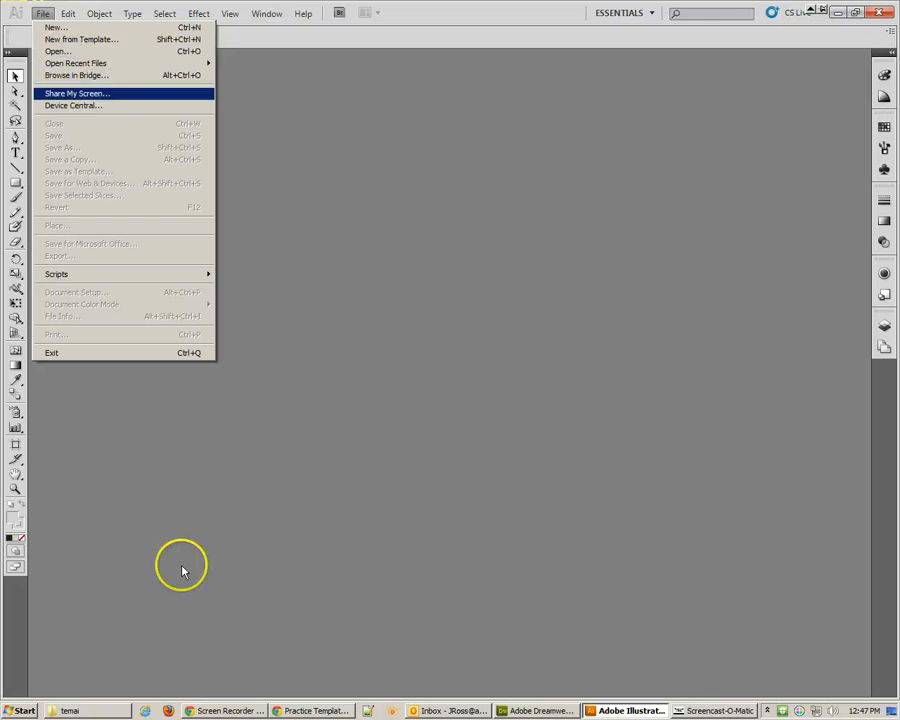
pyautogui.click(110, 710)
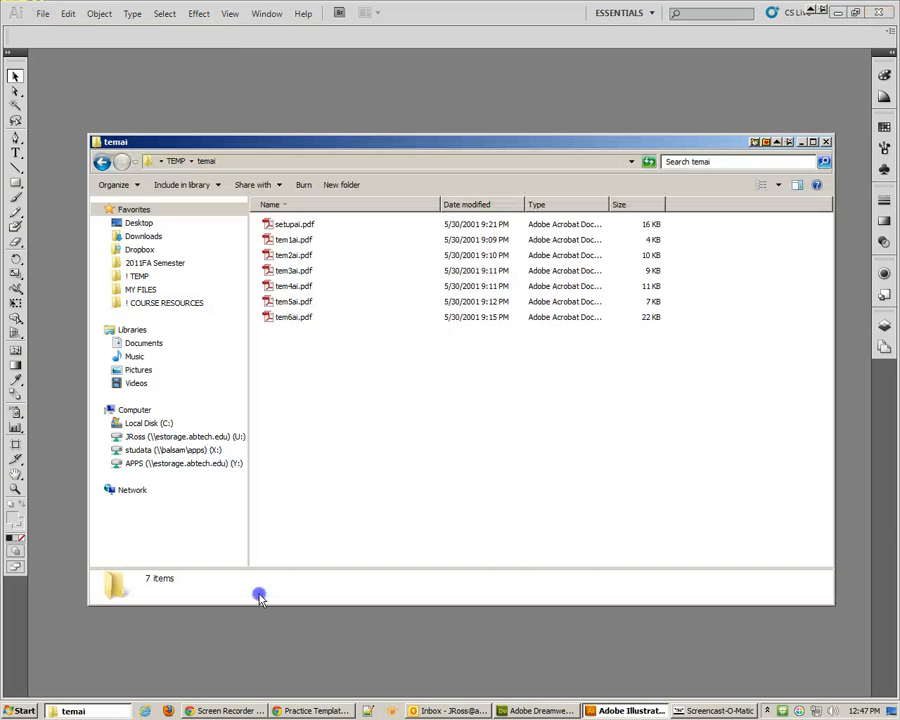
pyautogui.click(297, 246)
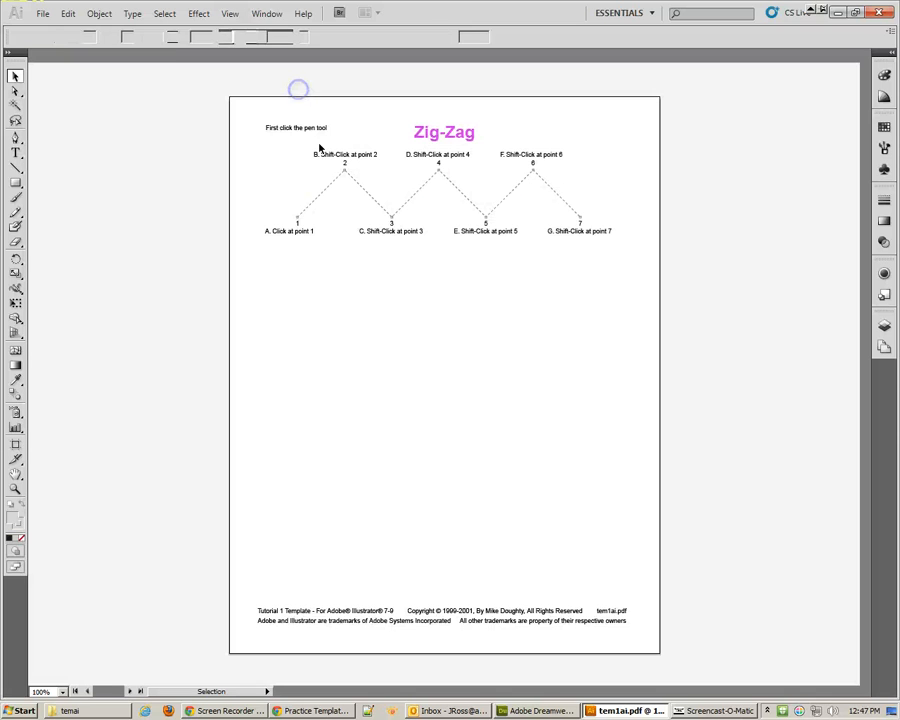
# Step: Expand the collapsed panels, lock Layer 1 containing the template, and add a new layer above it
pyautogui.click(344, 280)
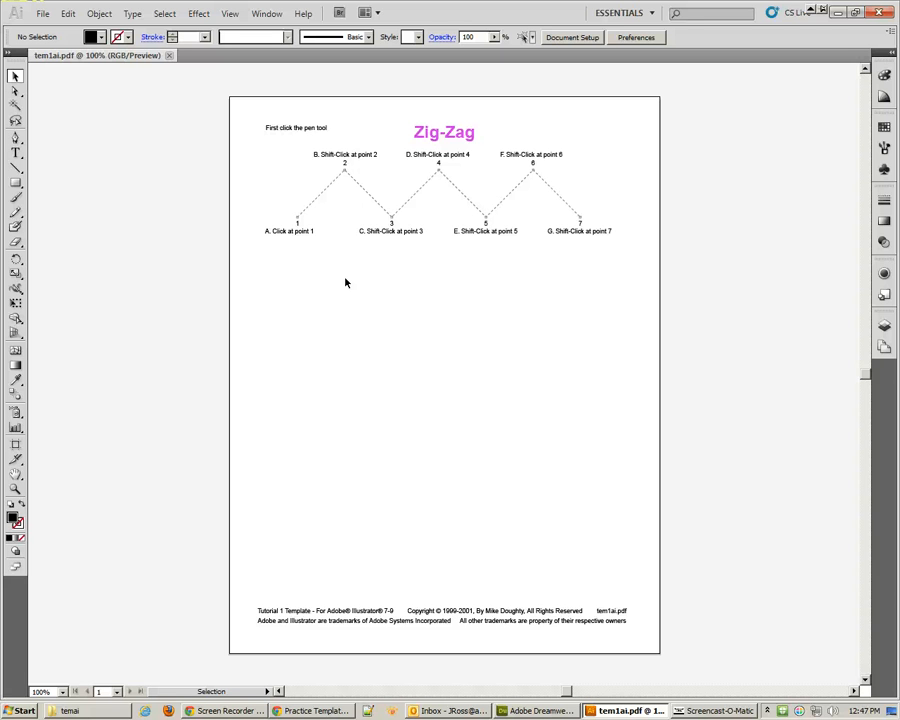
pyautogui.click(891, 55)
pyautogui.click(792, 658)
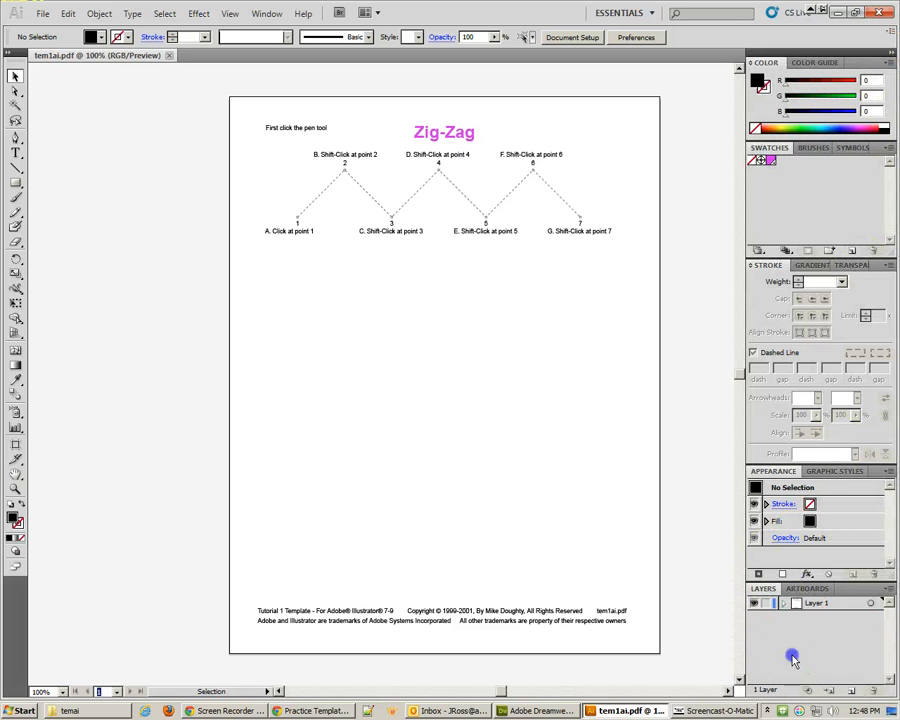
pyautogui.click(765, 603)
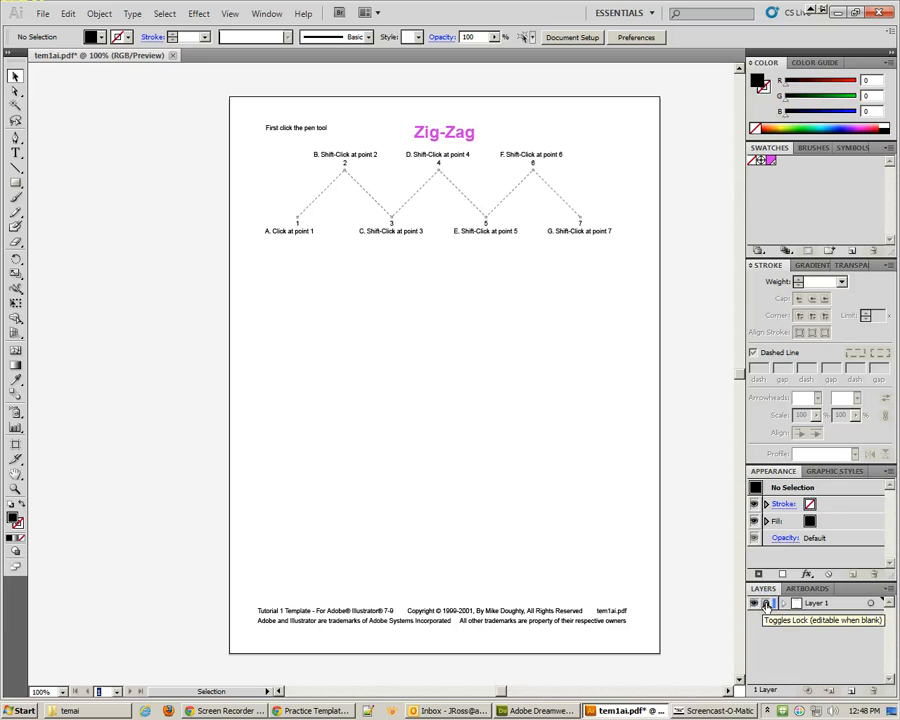
pyautogui.click(851, 690)
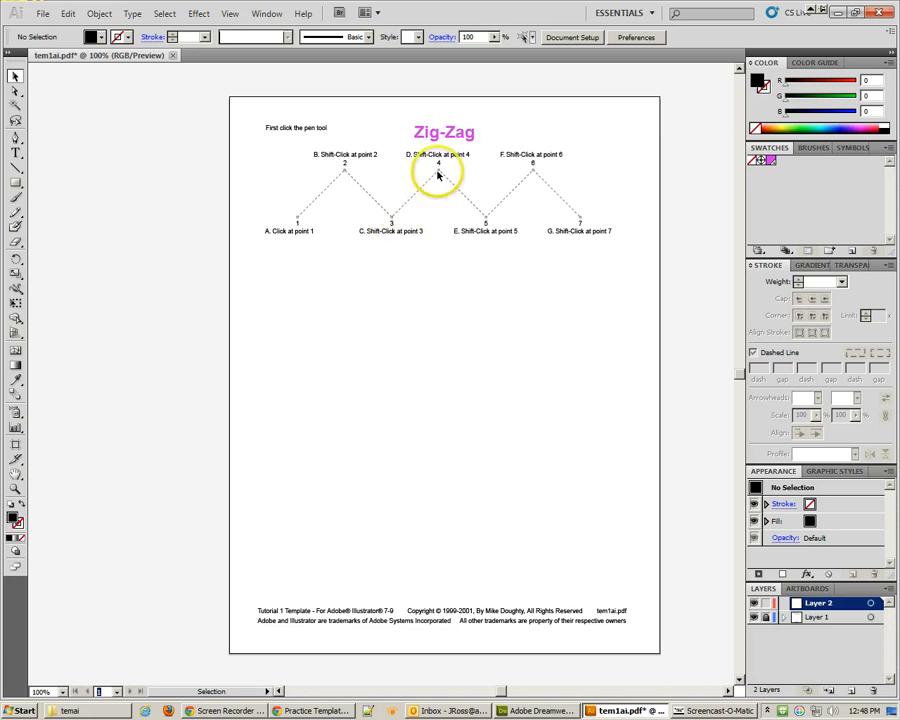
# Step: Turn off Smart Guides for the document
pyautogui.click(230, 14)
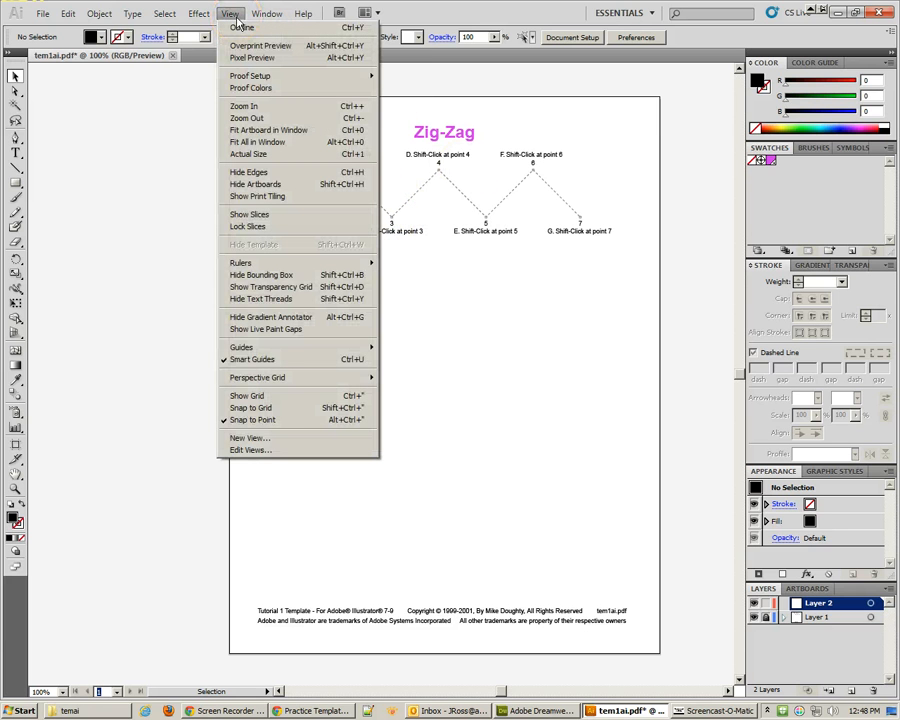
pyautogui.click(287, 359)
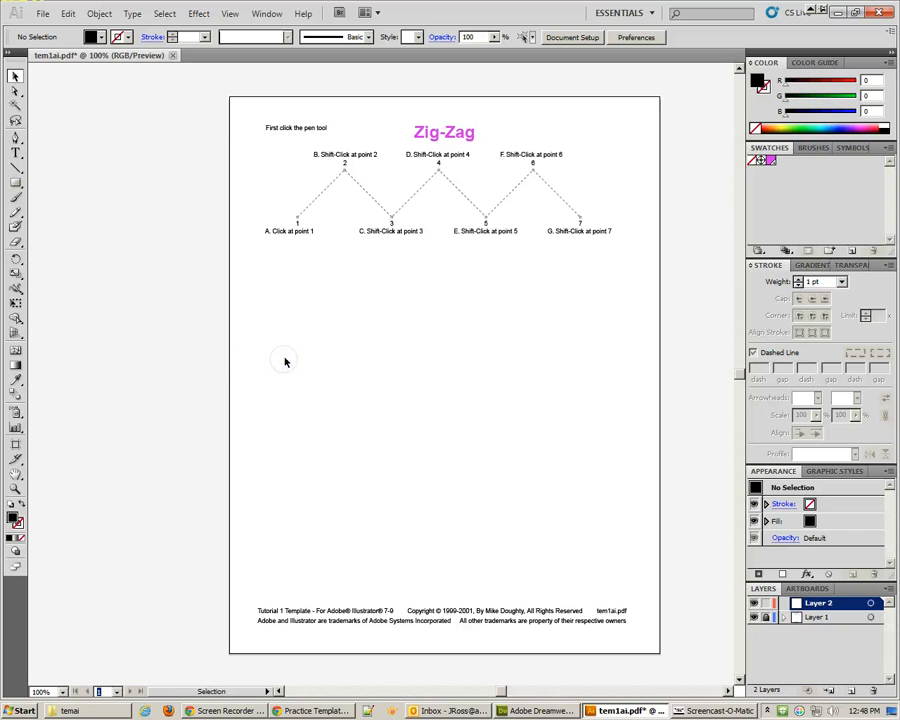
pyautogui.click(321, 310)
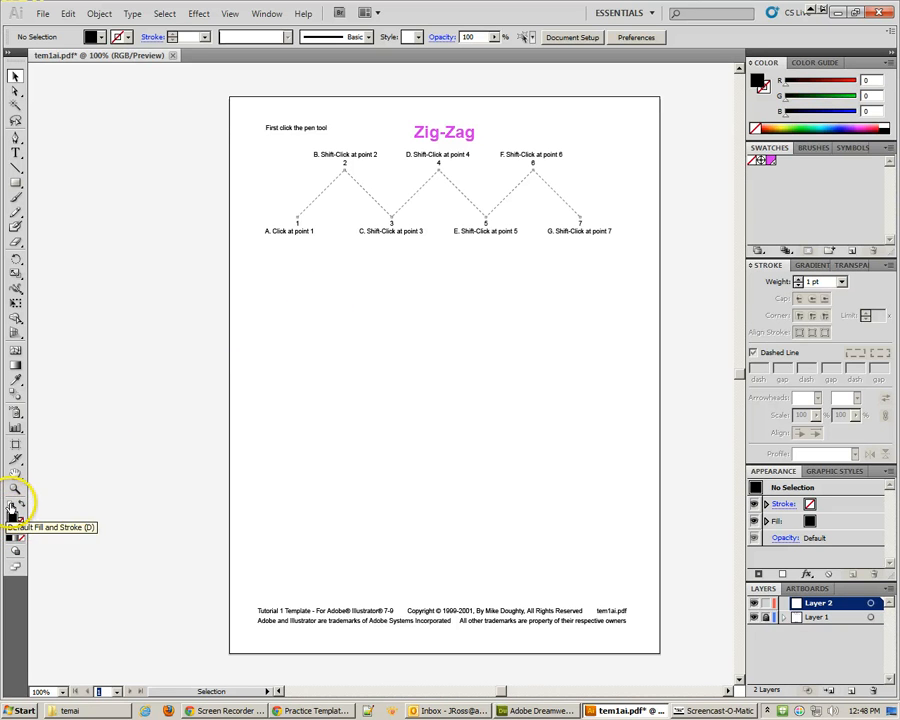
# Step: Reset the fill and stroke to their defaults and set the fill to None
pyautogui.click(9, 537)
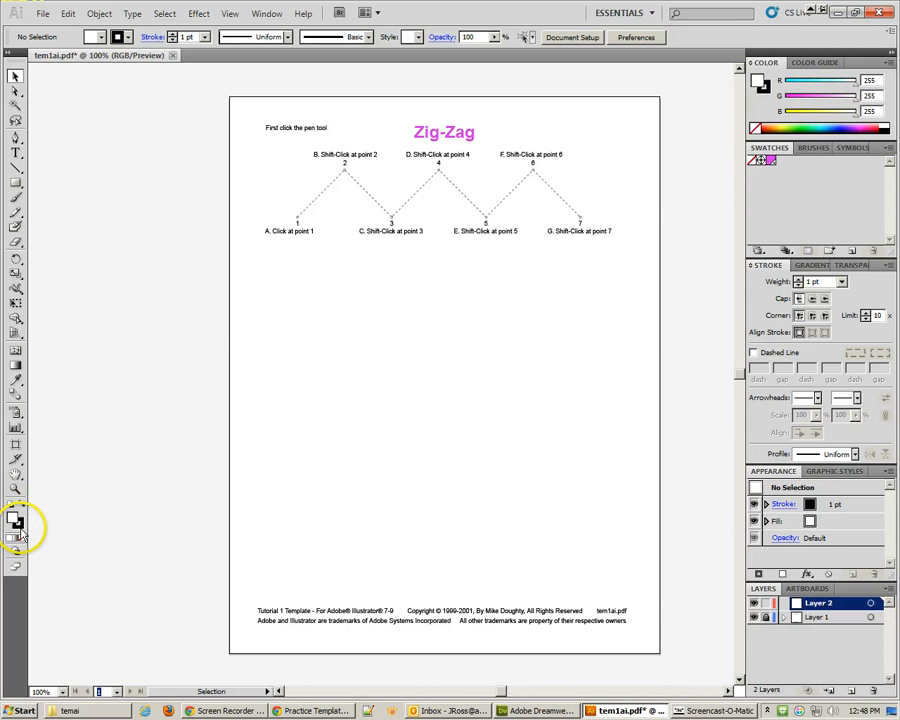
pyautogui.click(11, 520)
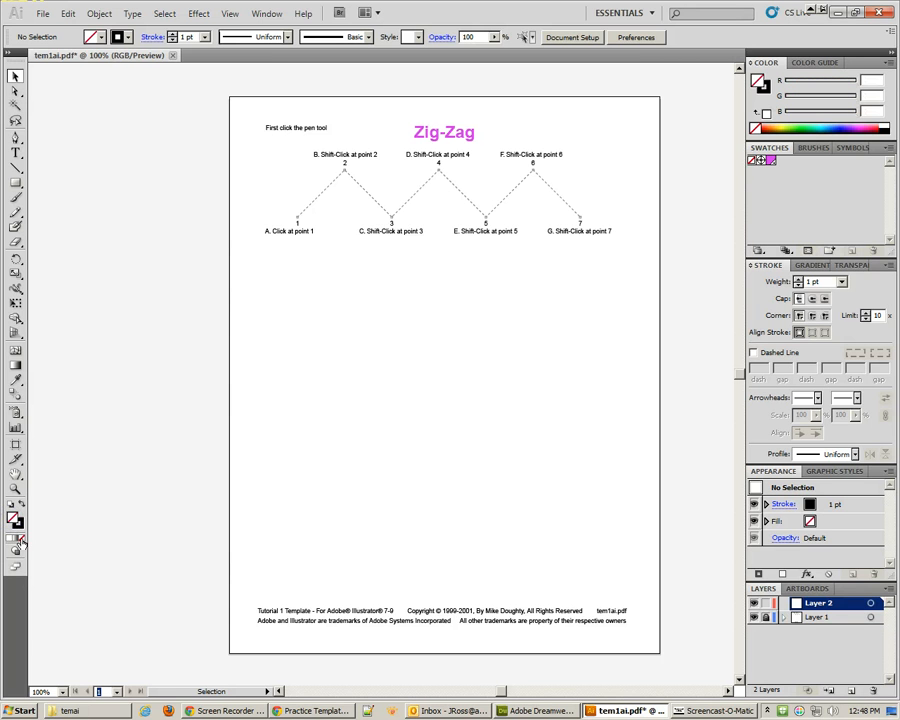
pyautogui.click(20, 539)
# Step: Set the stroke color to pure red (R 255, G 0, B 0) and its weight to 2 pt
pyautogui.click(19, 526)
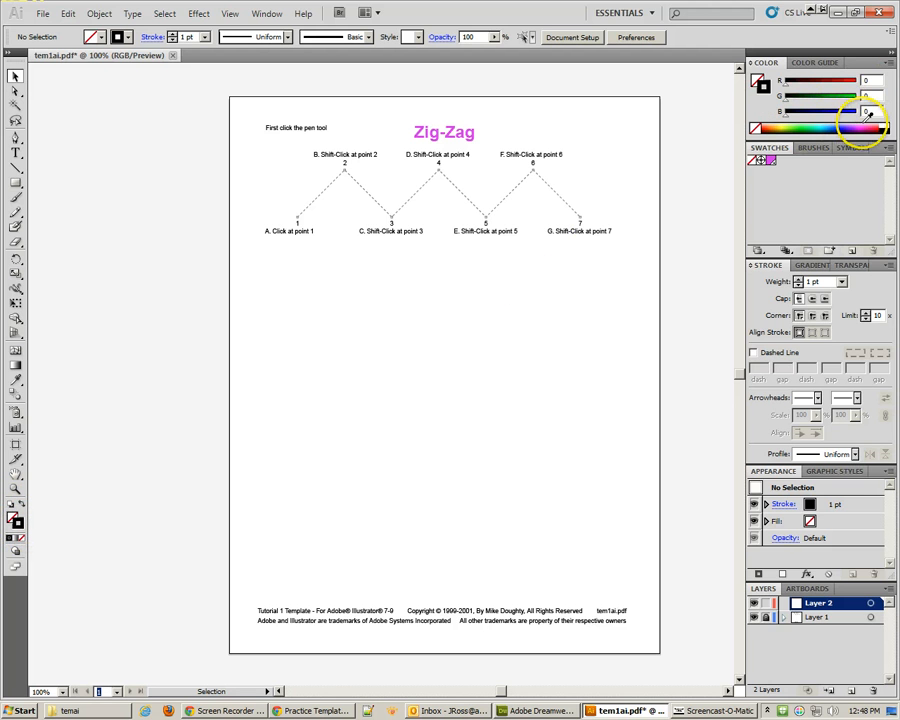
pyautogui.moveTo(787, 84); pyautogui.dragTo(860, 82)
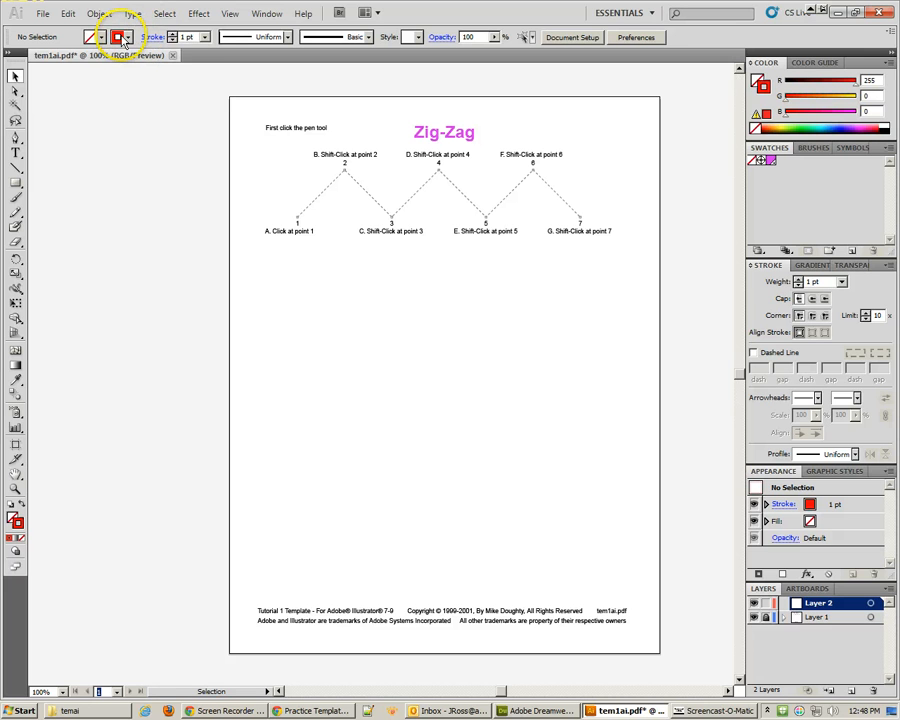
pyautogui.click(172, 33)
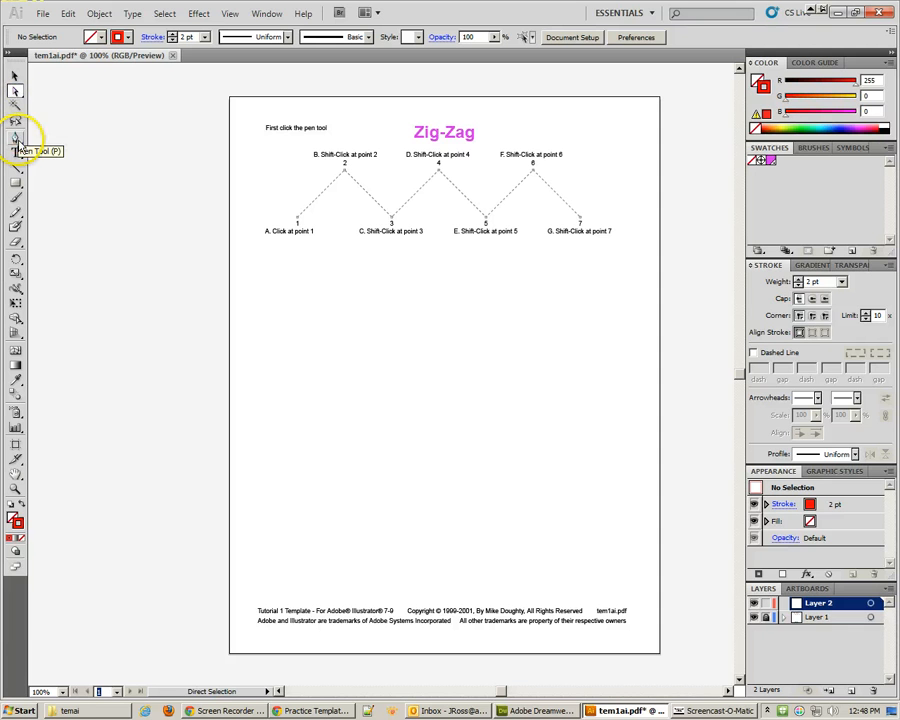
# Step: Try the Pen tool's temporary switch to the last-used selection tool, once with Direct Selection and once with Selection
pyautogui.click(17, 140)
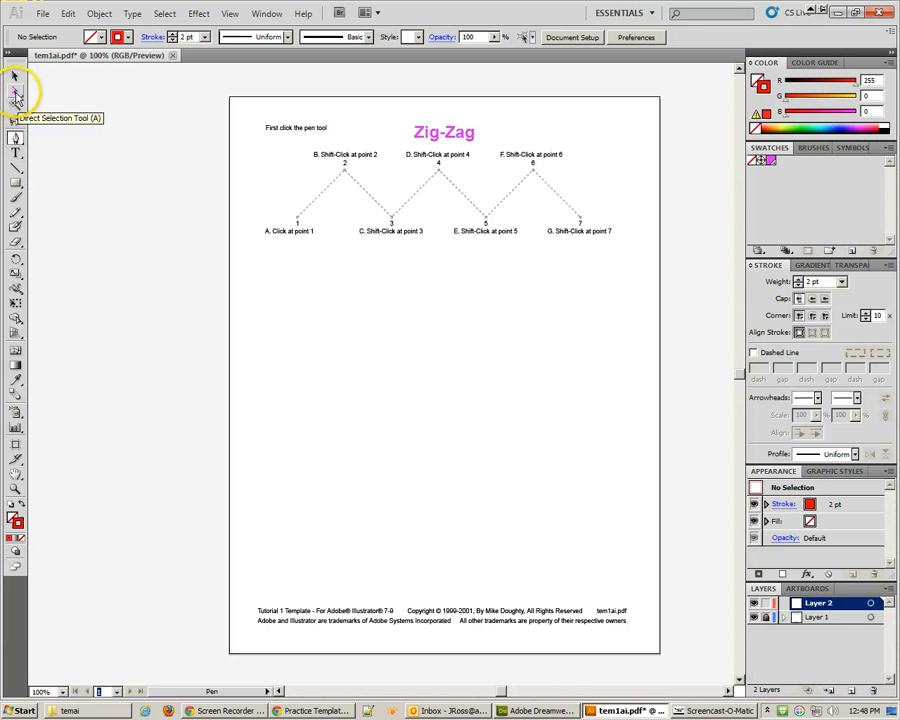
pyautogui.click(15, 93)
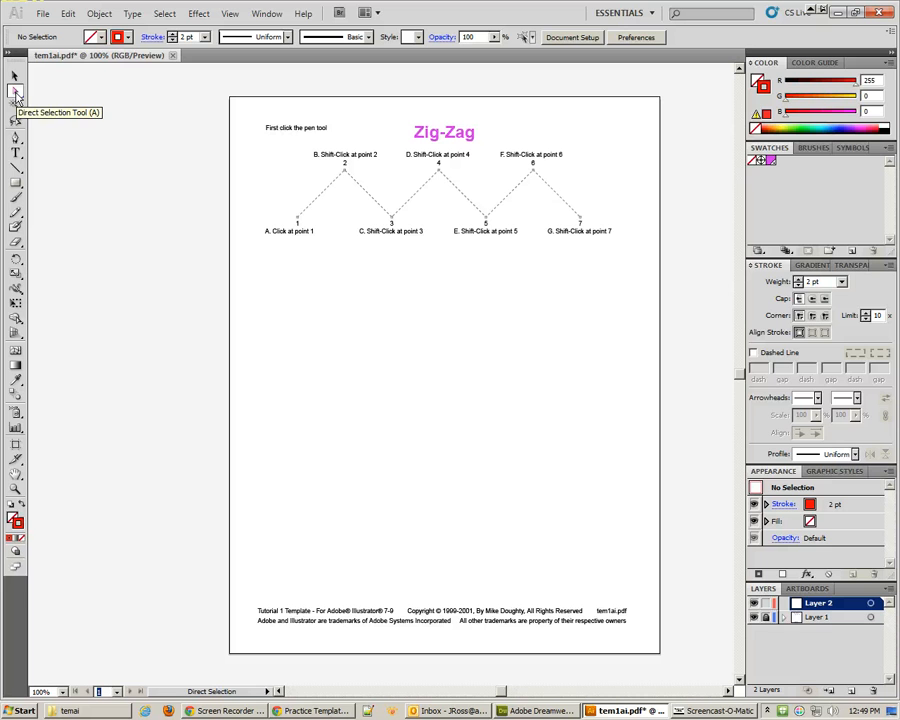
pyautogui.click(16, 94)
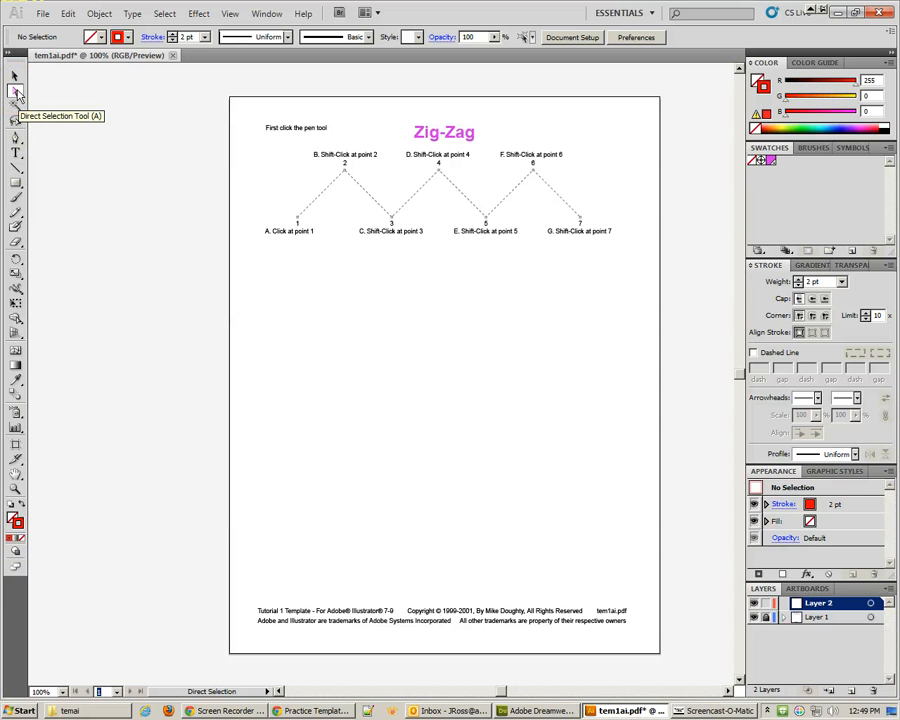
pyautogui.click(15, 138)
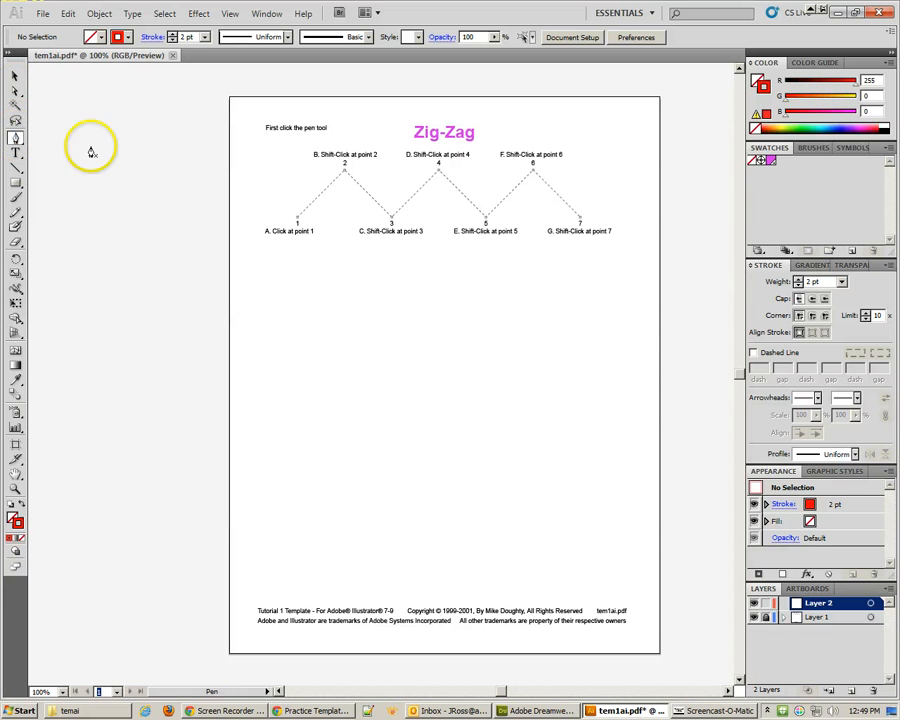
pyautogui.press('ctrl')
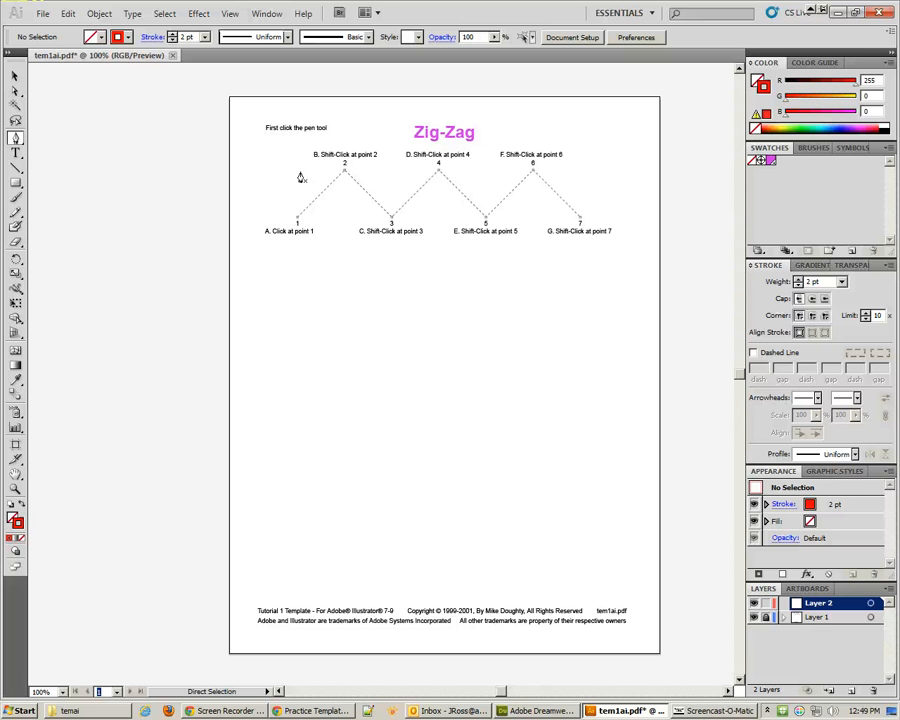
pyautogui.click(15, 76)
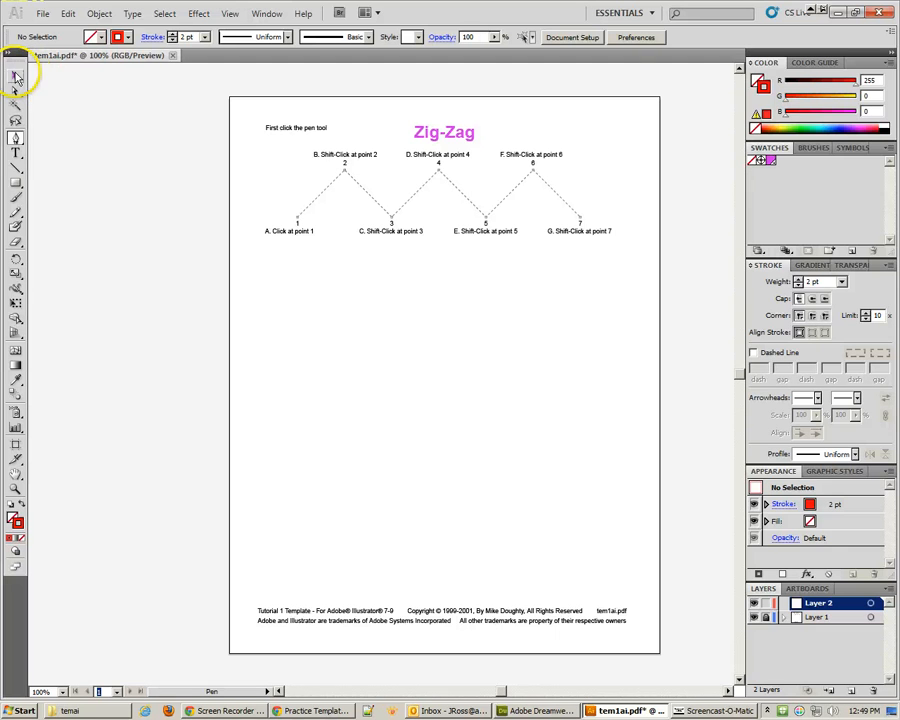
pyautogui.click(15, 137)
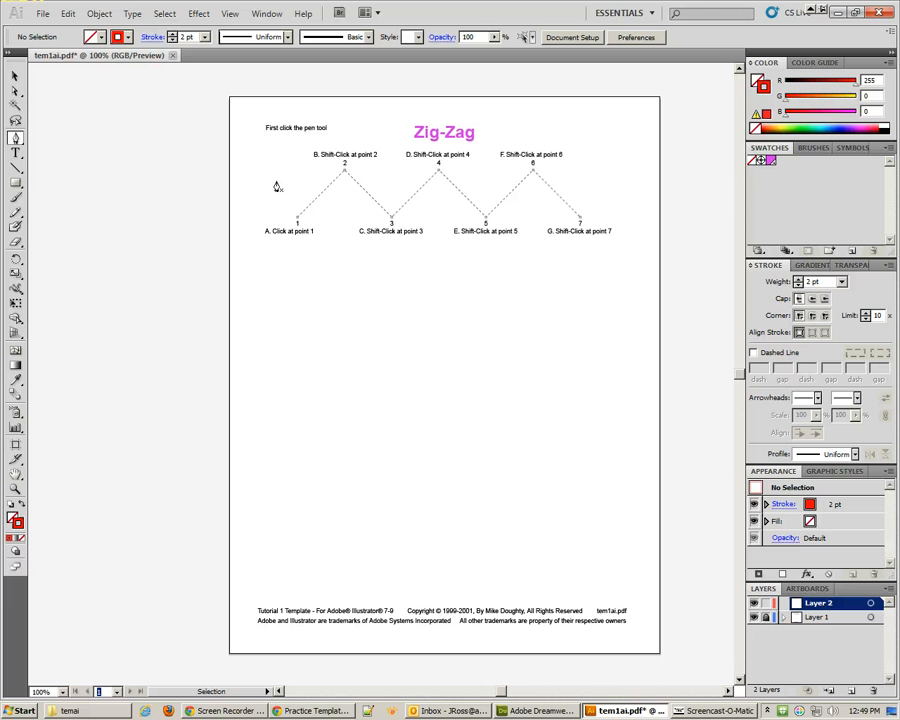
# Step: Make Direct Selection the last-used selection tool and activate the Pen tool
pyautogui.click(15, 76)
pyautogui.click(13, 91)
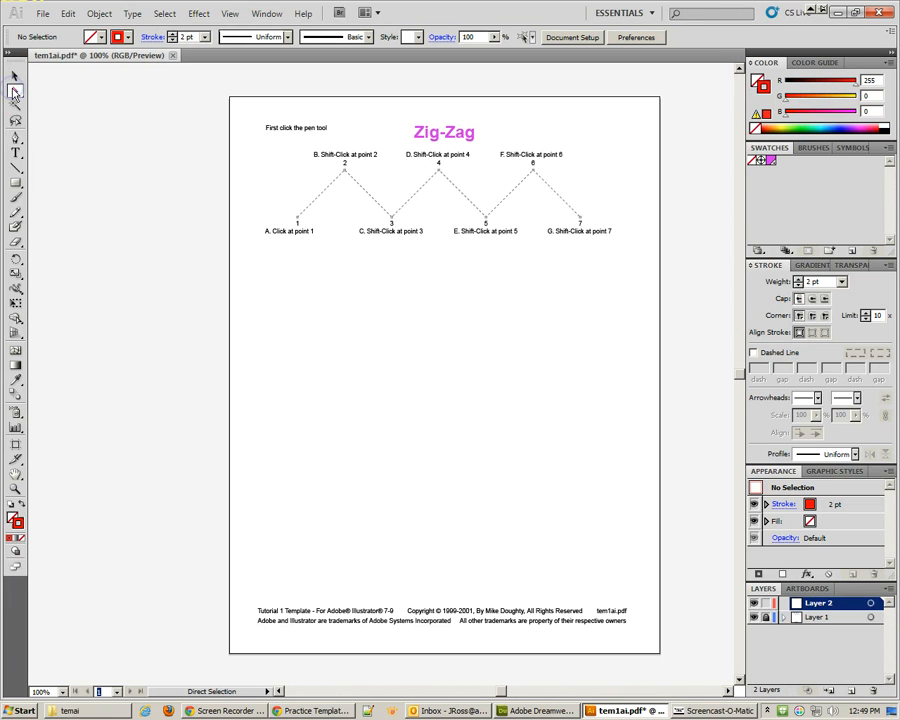
pyautogui.click(15, 137)
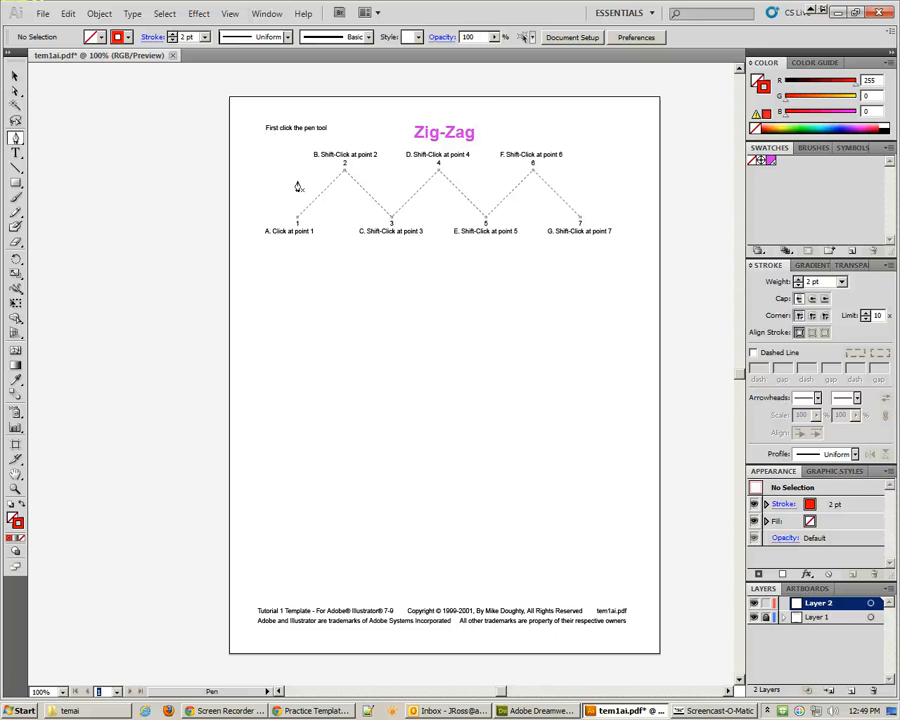
# Step: Trace the Zig-Zag template on Layer 2 with the Pen tool, placing angle-constrained straight segments from point 1 through point 7
pyautogui.hotkey('ctrl', '=')
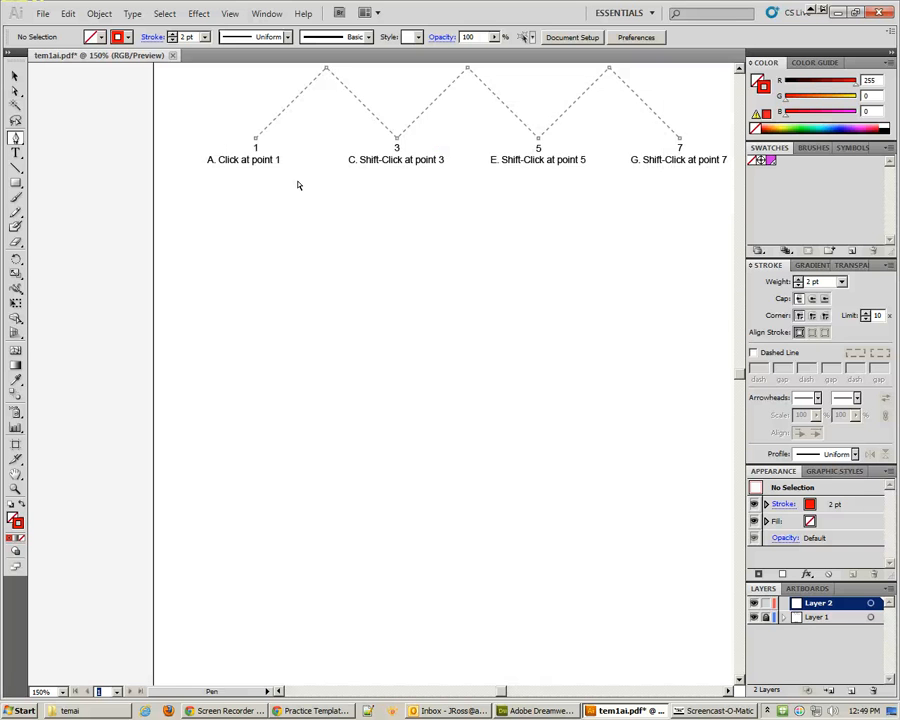
pyautogui.moveTo(366, 185); pyautogui.dragTo(286, 373)
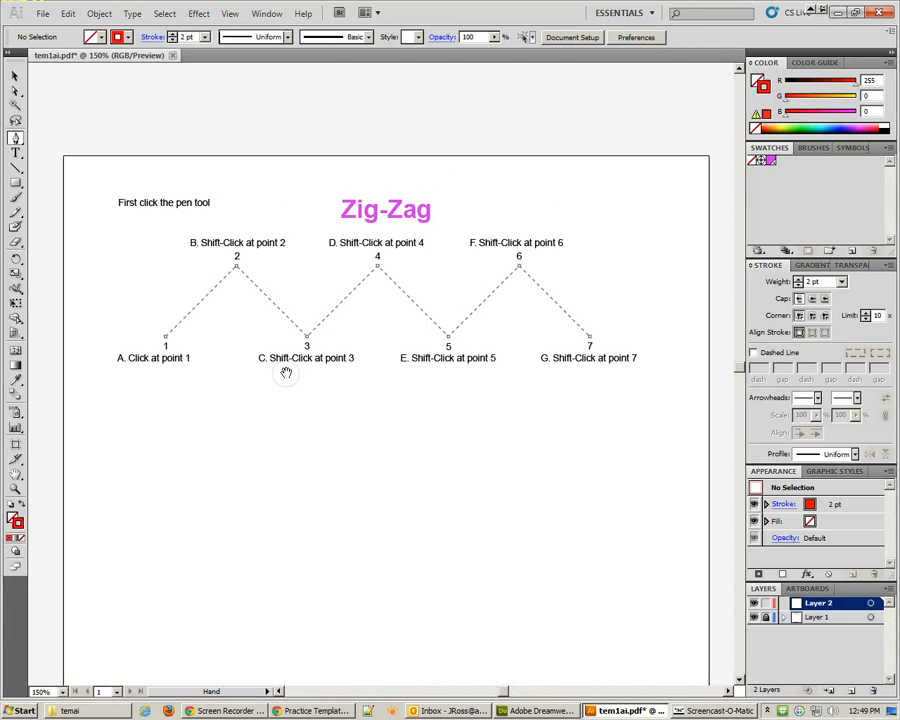
pyautogui.click(279, 371)
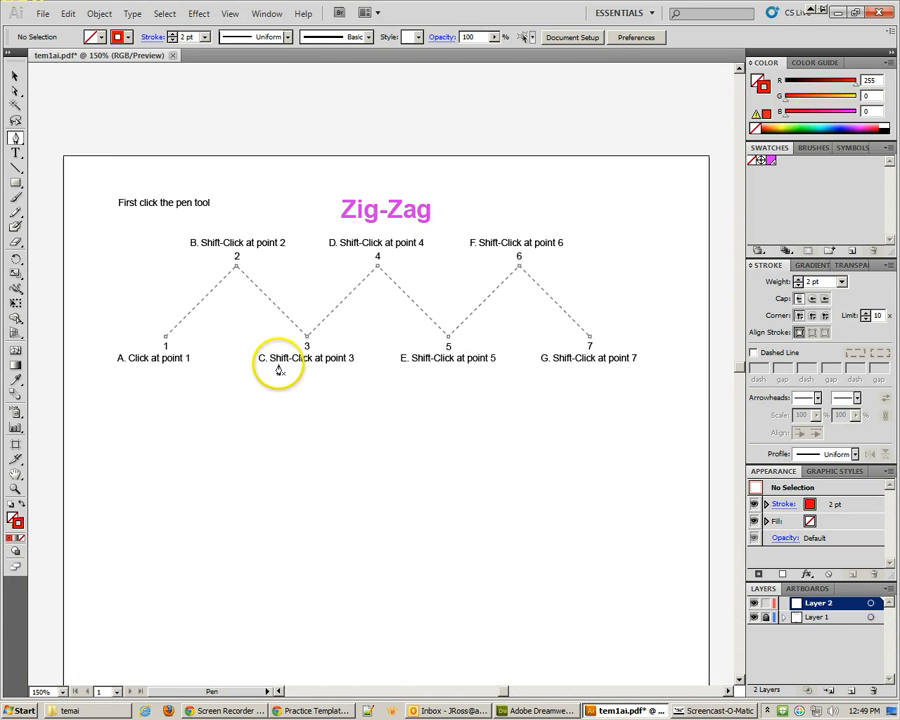
pyautogui.hscroll(-2, 276, 348)
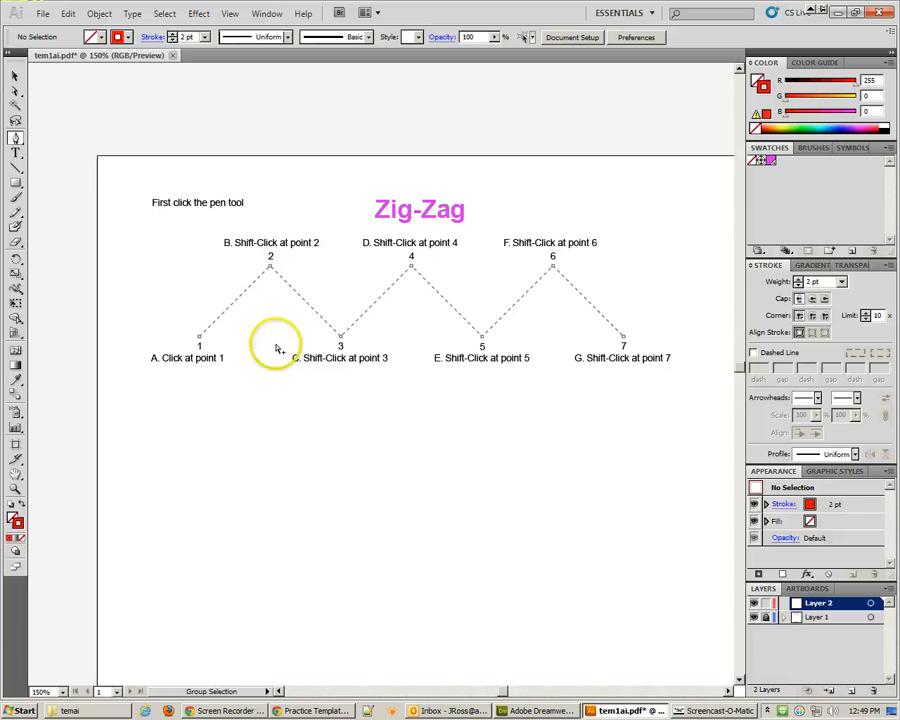
pyautogui.scroll(-1, 278, 348)
pyautogui.scroll(1, 277, 347)
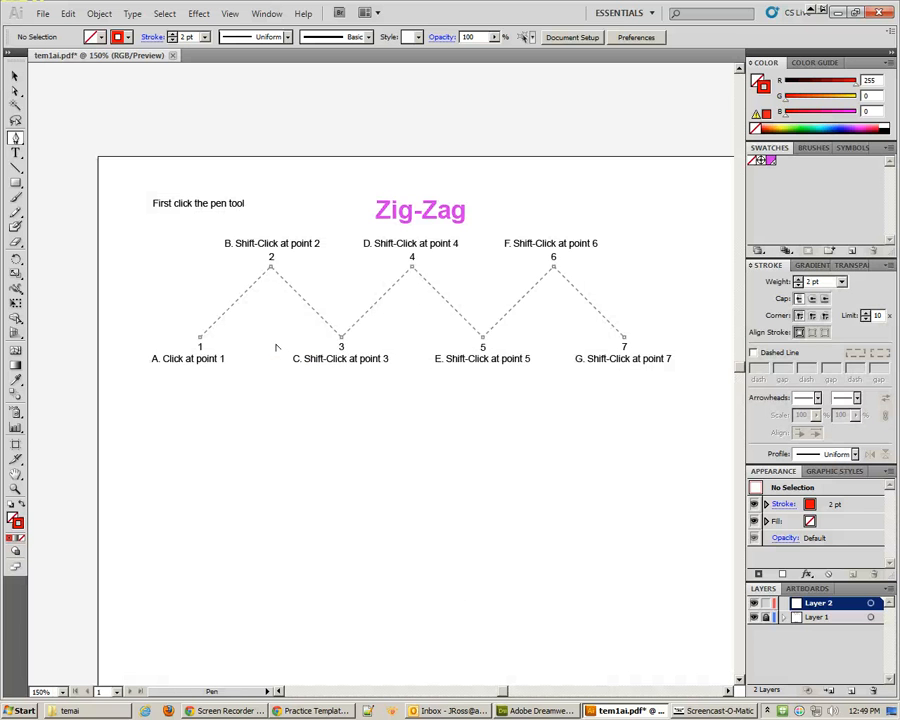
pyautogui.click(303, 342)
pyautogui.click(17, 522)
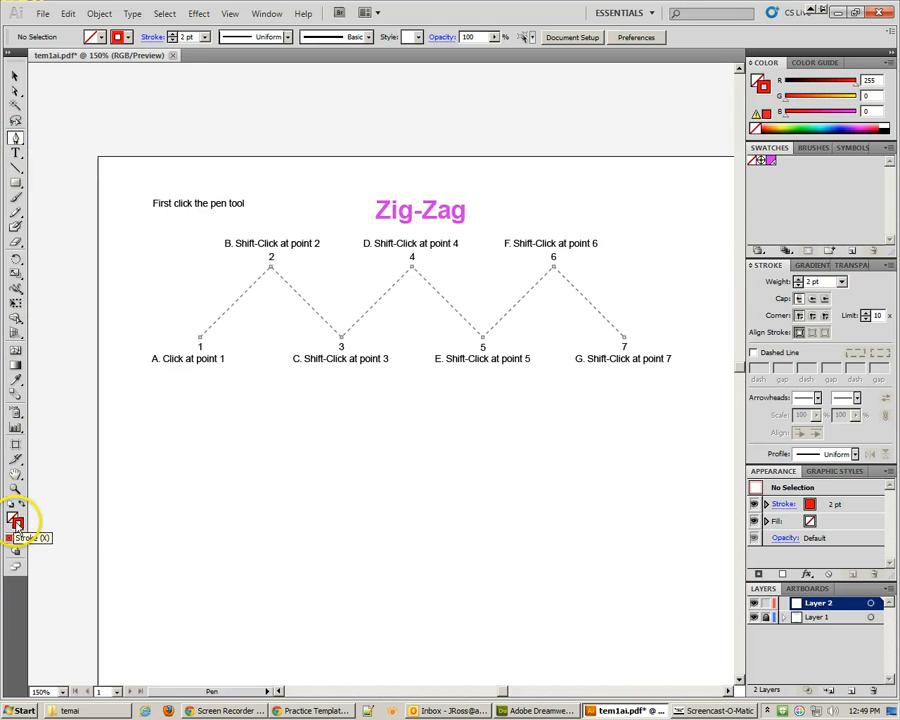
pyautogui.click(200, 342)
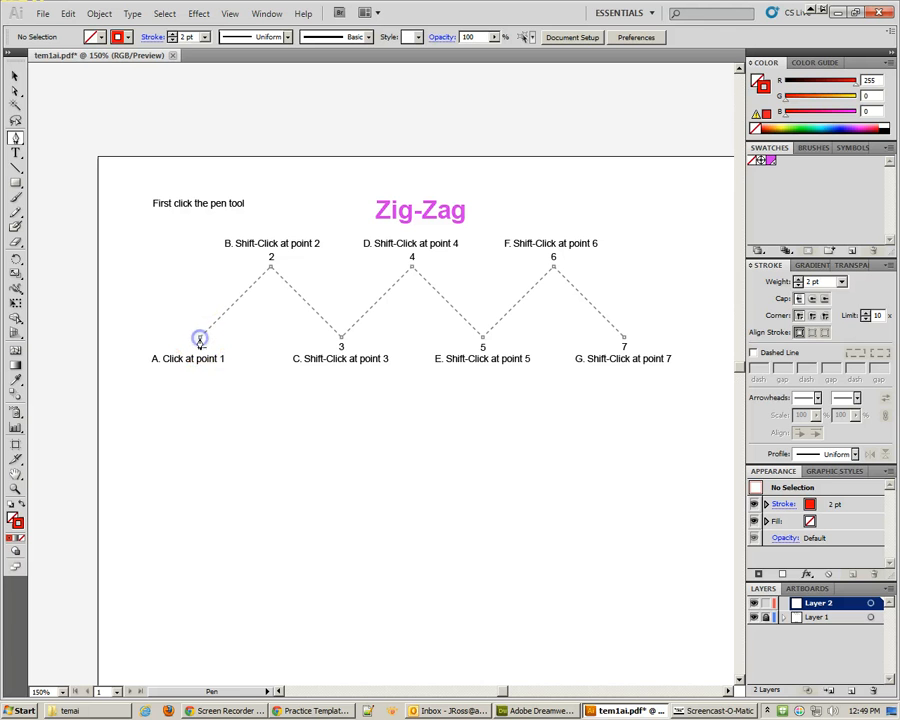
pyautogui.keyDown('shift'); pyautogui.click(271, 268); pyautogui.keyUp('shift')
pyautogui.keyDown('shift'); pyautogui.click(341, 340); pyautogui.keyUp('shift')
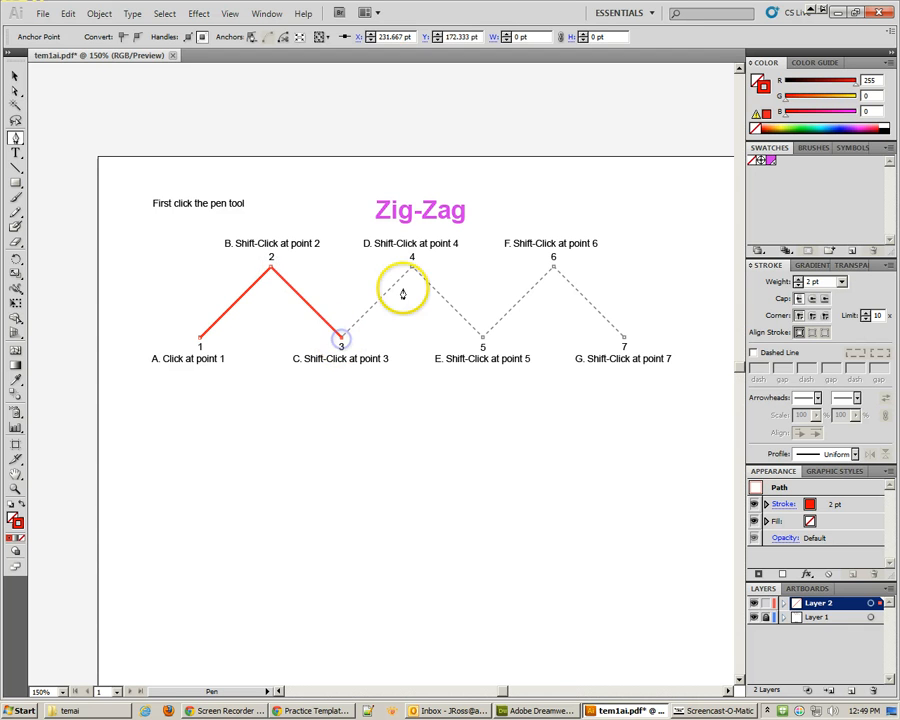
pyautogui.keyDown('shift'); pyautogui.click(412, 268); pyautogui.keyUp('shift')
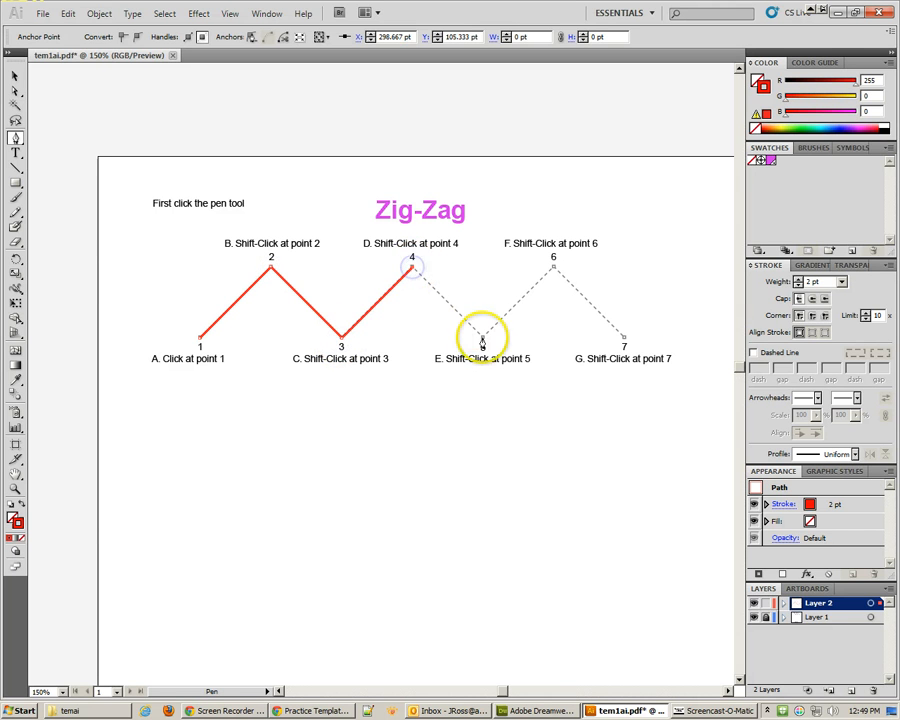
pyautogui.keyDown('shift'); pyautogui.click(483, 337); pyautogui.keyUp('shift')
pyautogui.keyDown('shift'); pyautogui.click(553, 268); pyautogui.keyUp('shift')
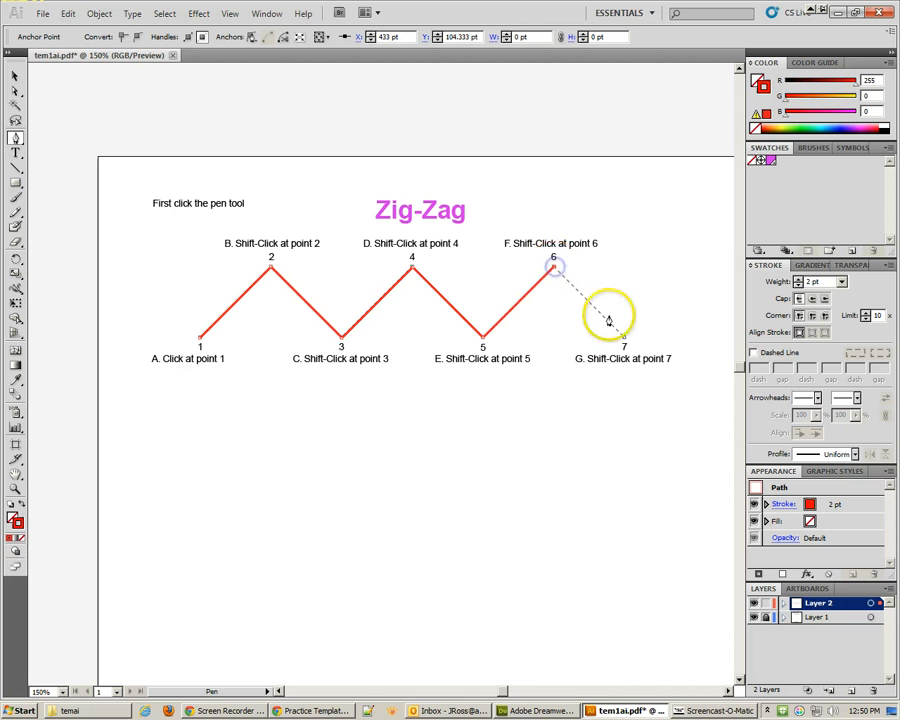
pyautogui.keyDown('shift'); pyautogui.click(624, 337); pyautogui.keyUp('shift')
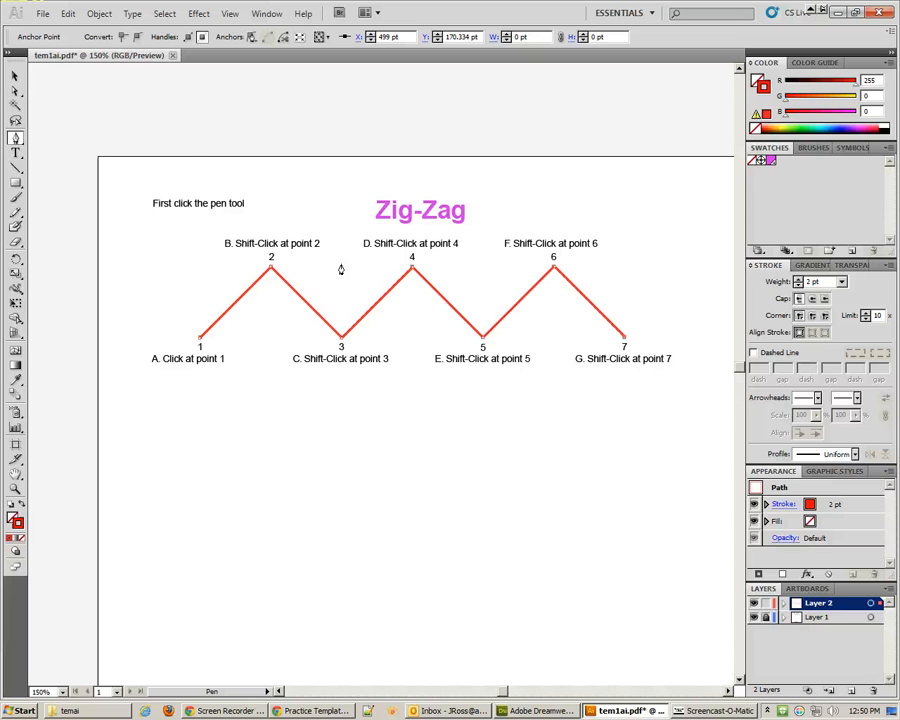
# Step: Save the traced zig-zag document in the temai folder as tem1ai.ai in Adobe Illustrator format, with Illustrator CS5 as the version
pyautogui.click(43, 13)
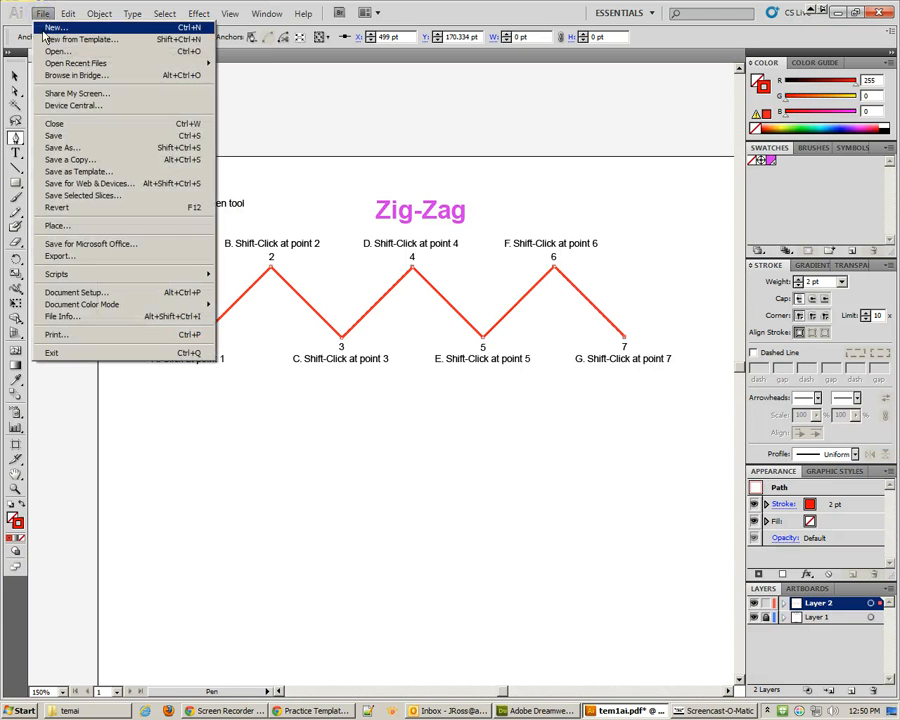
pyautogui.click(66, 147)
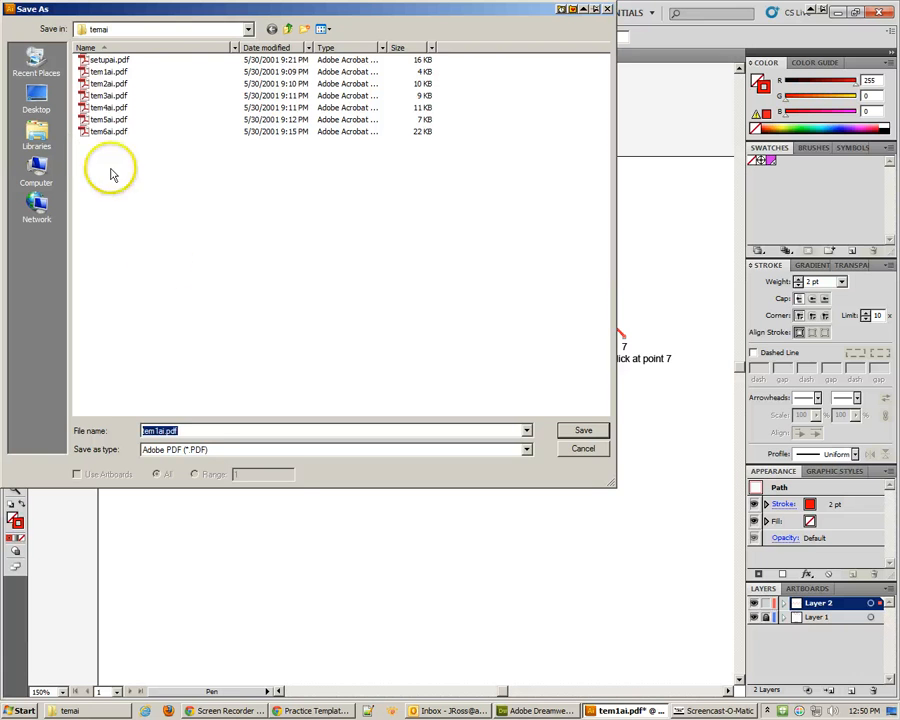
pyautogui.click(195, 450)
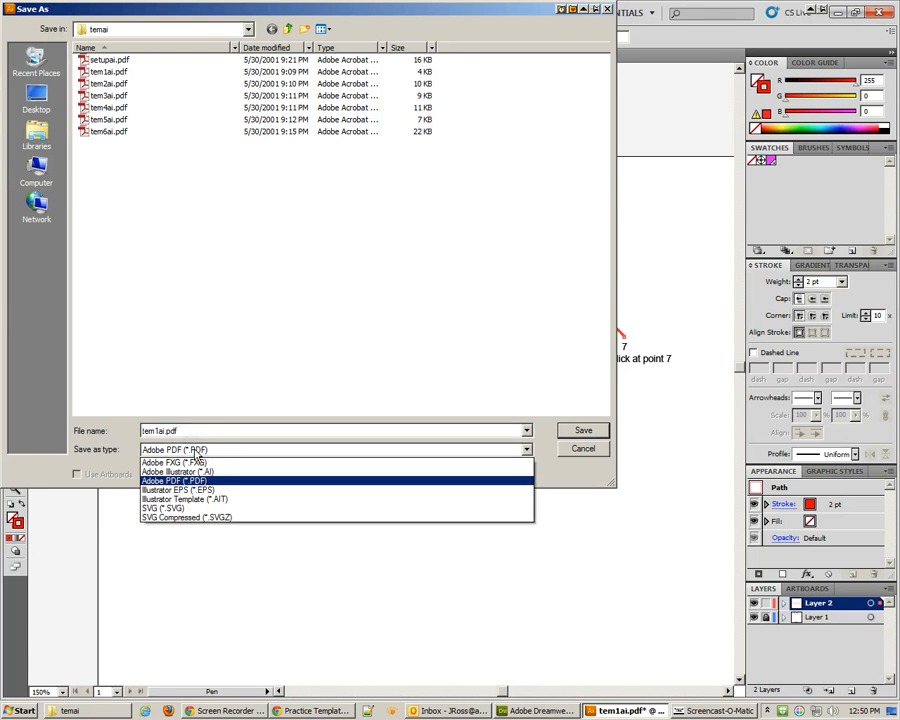
pyautogui.click(200, 471)
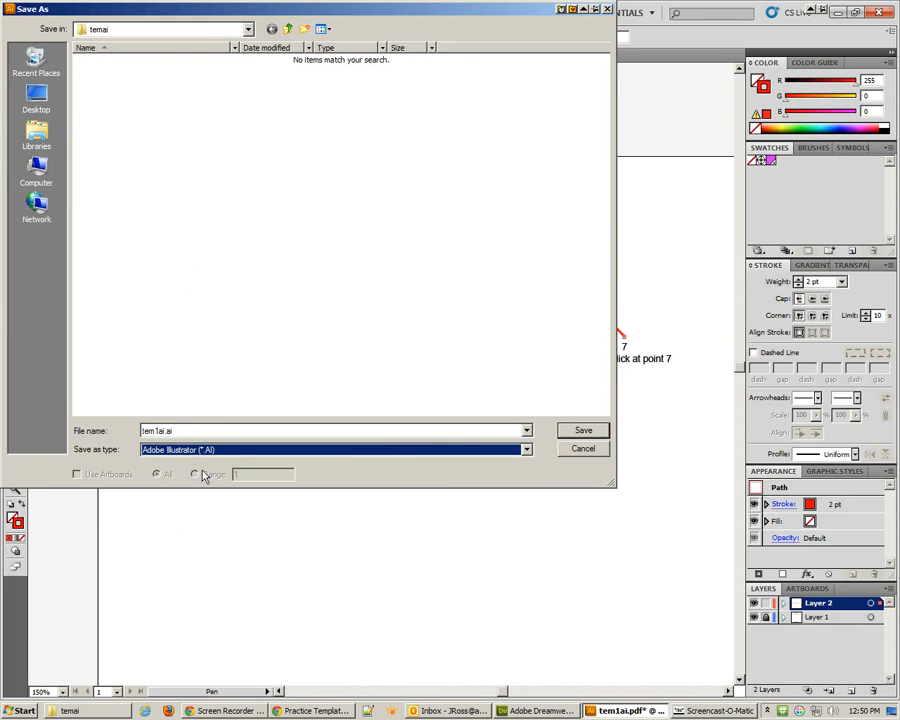
pyautogui.click(581, 429)
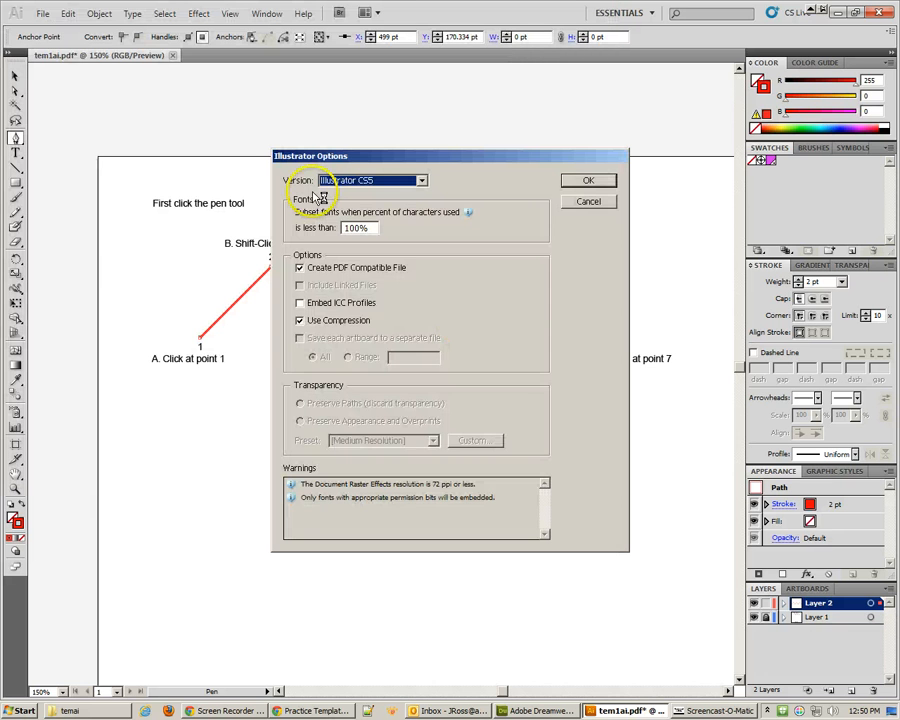
pyautogui.click(588, 183)
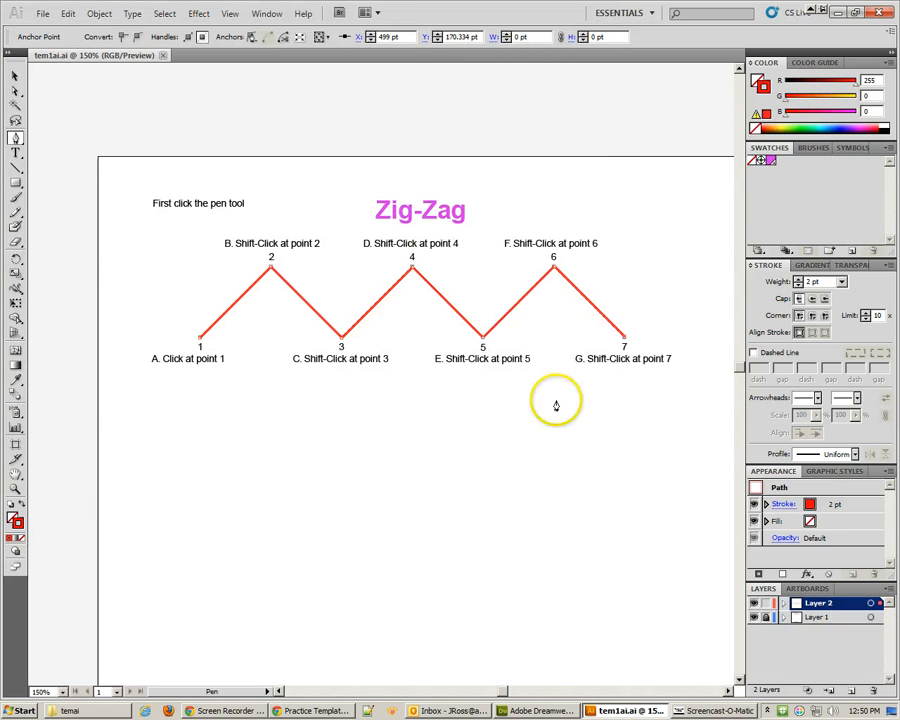
# Step: Close tem1ai.ai and open the Curves template tem2ai.pdf from the temai folder in Illustrator
pyautogui.click(66, 710)
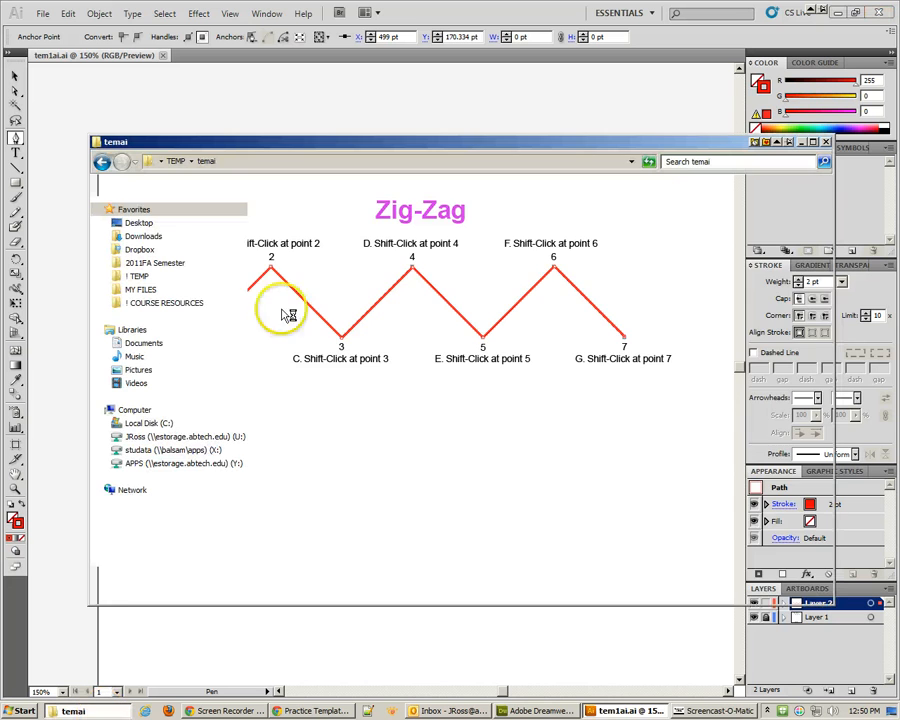
pyautogui.click(300, 272)
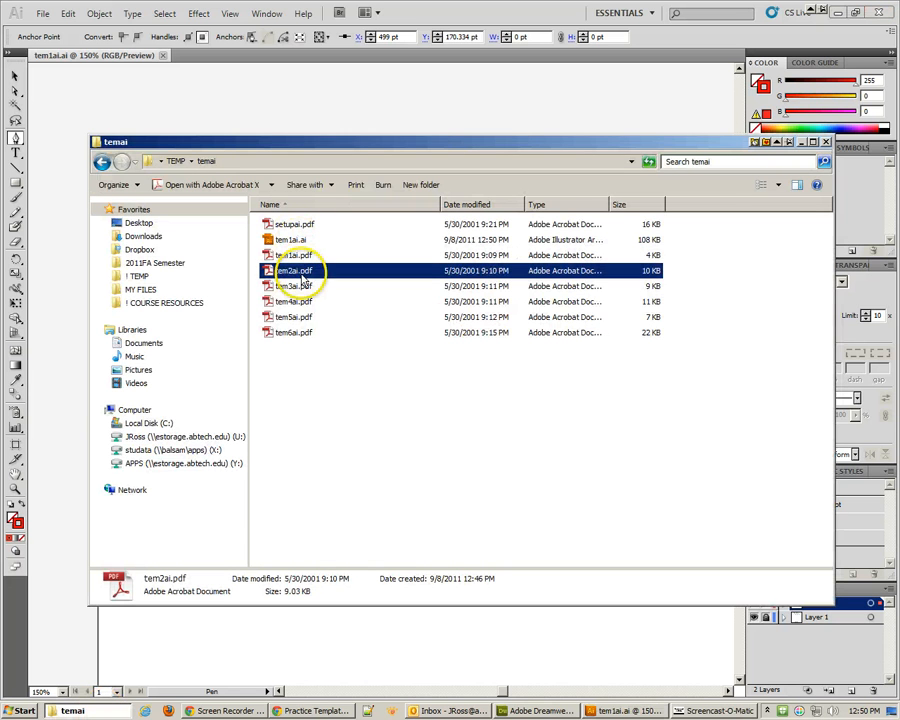
pyautogui.click(165, 57)
pyautogui.click(164, 57)
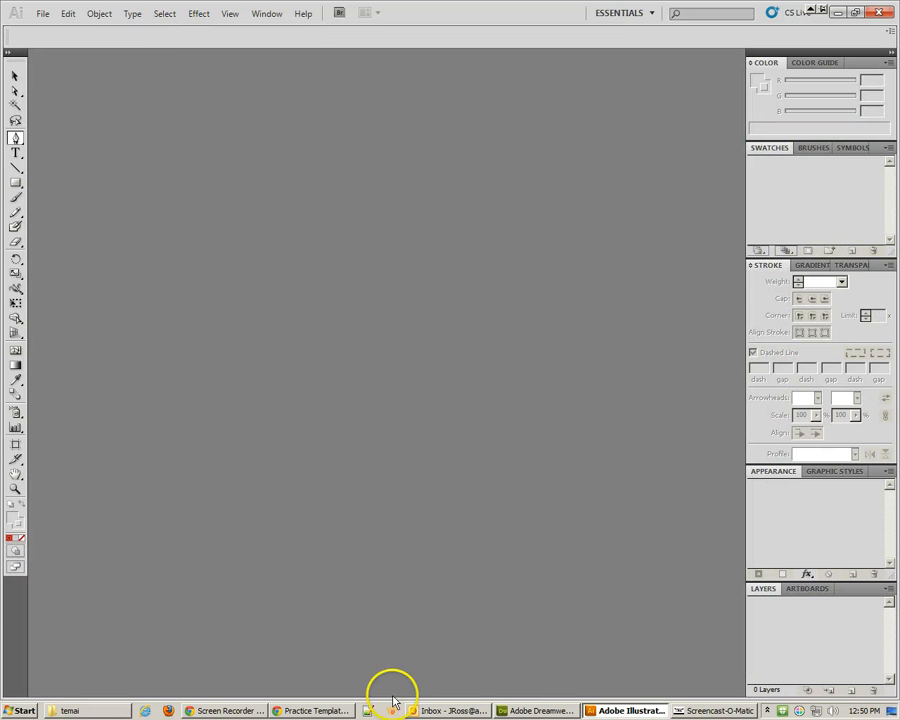
pyautogui.click(78, 708)
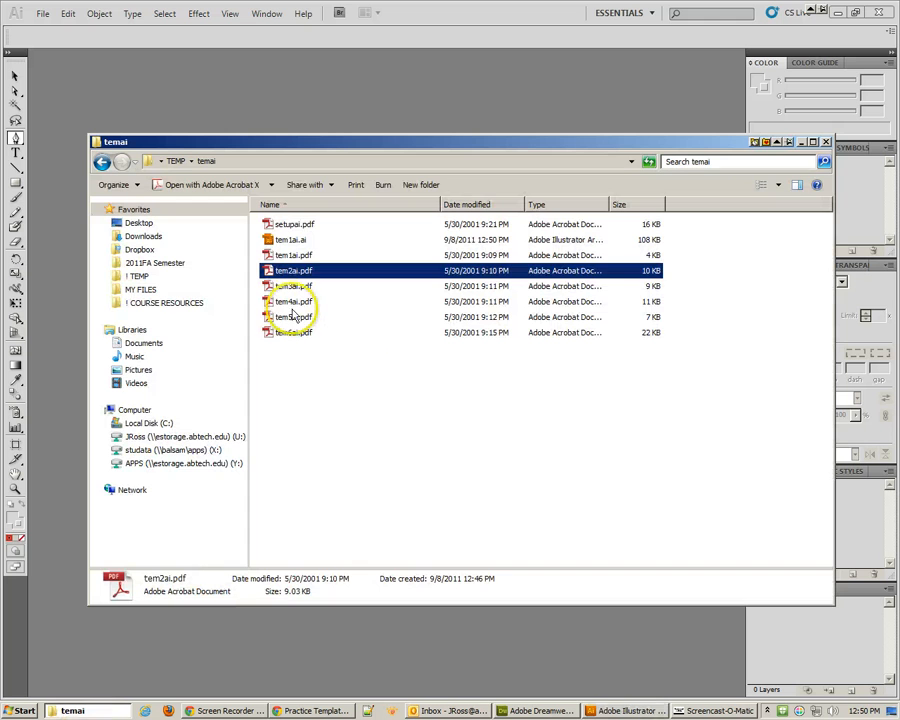
pyautogui.moveTo(273, 190); pyautogui.dragTo(264, 119)
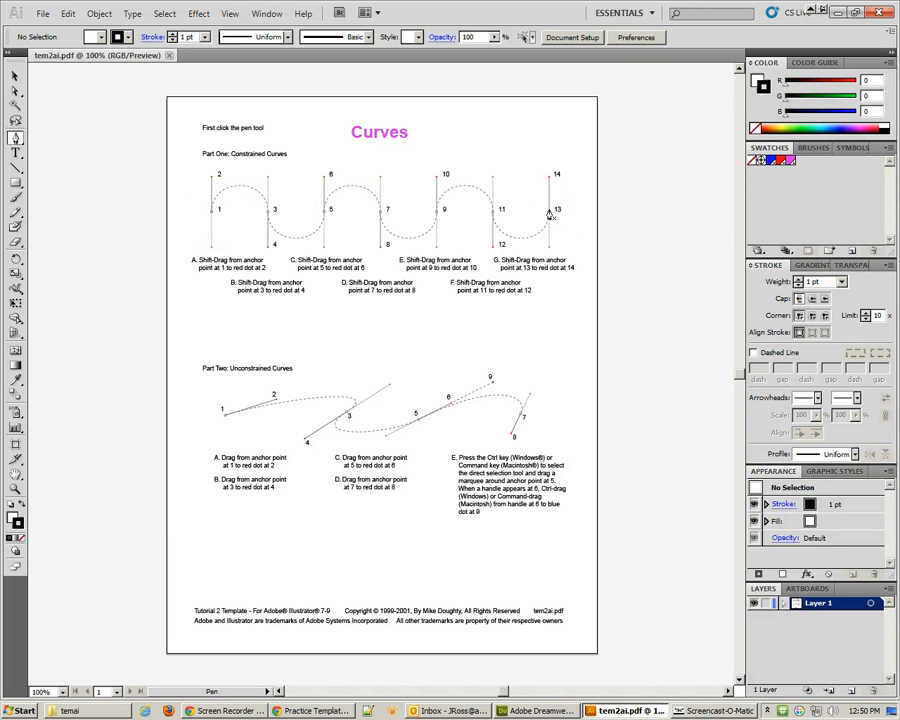
# Step: Lock Layer 1 of the Curves template and add a new layer, Layer 2, above it
pyautogui.click(766, 603)
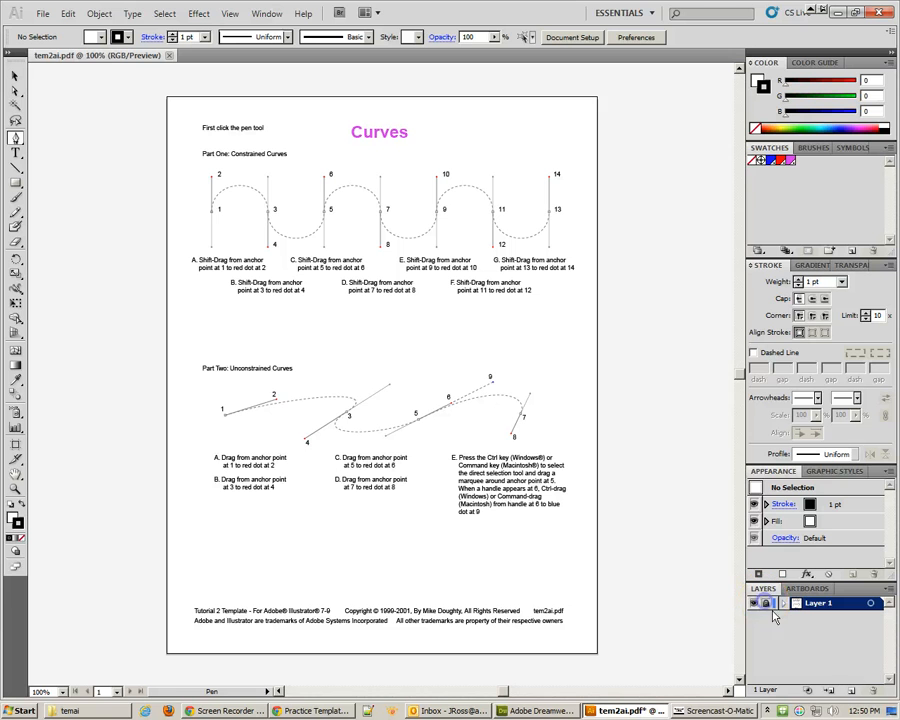
pyautogui.click(848, 690)
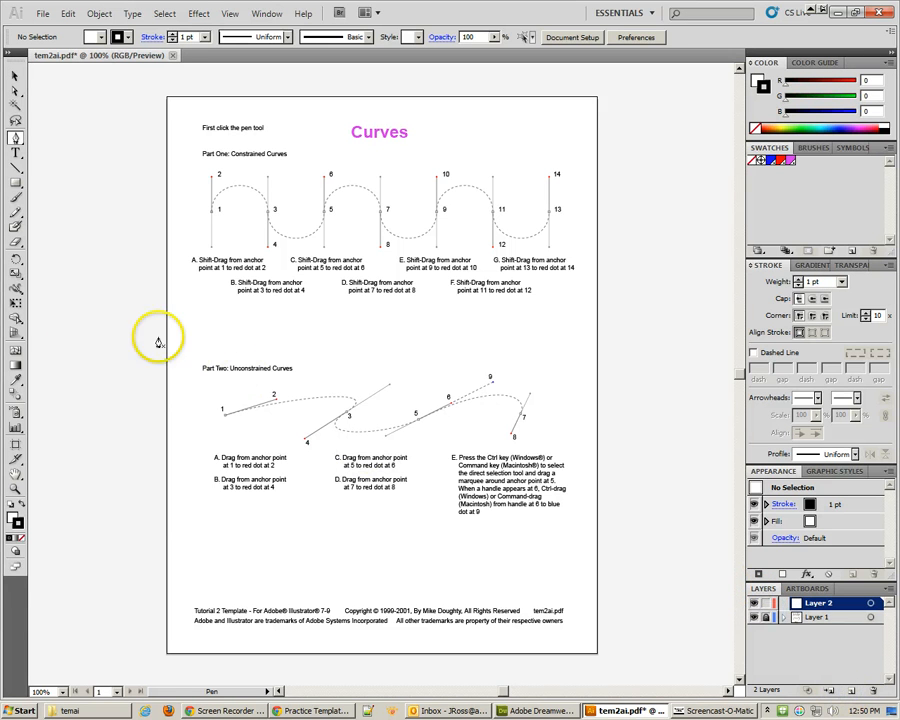
# Step: Set the fill to none and the stroke color to the RGB Red swatch
pyautogui.click(21, 538)
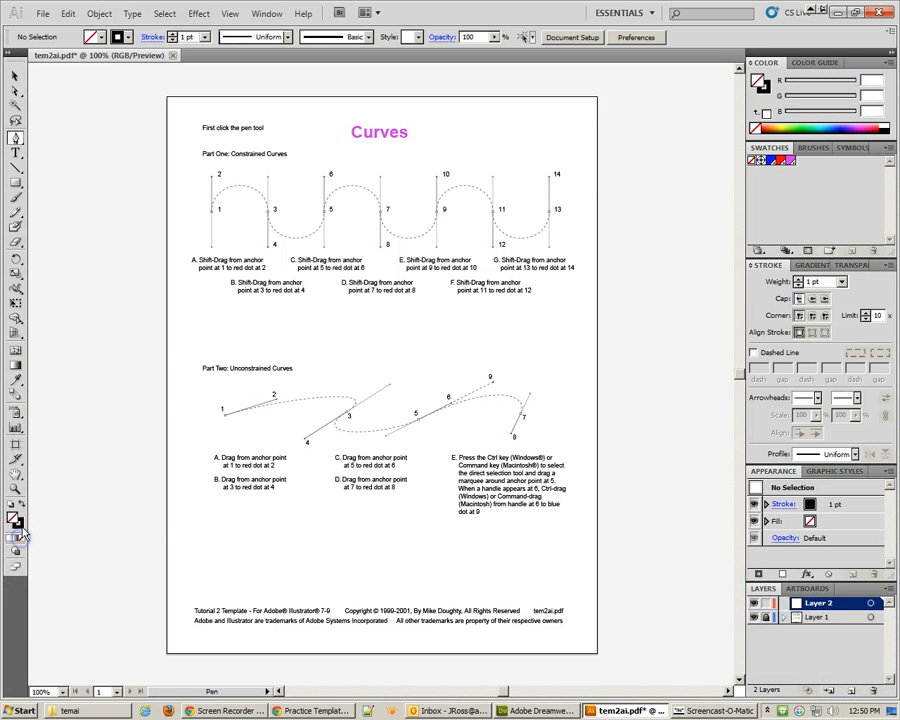
pyautogui.click(777, 160)
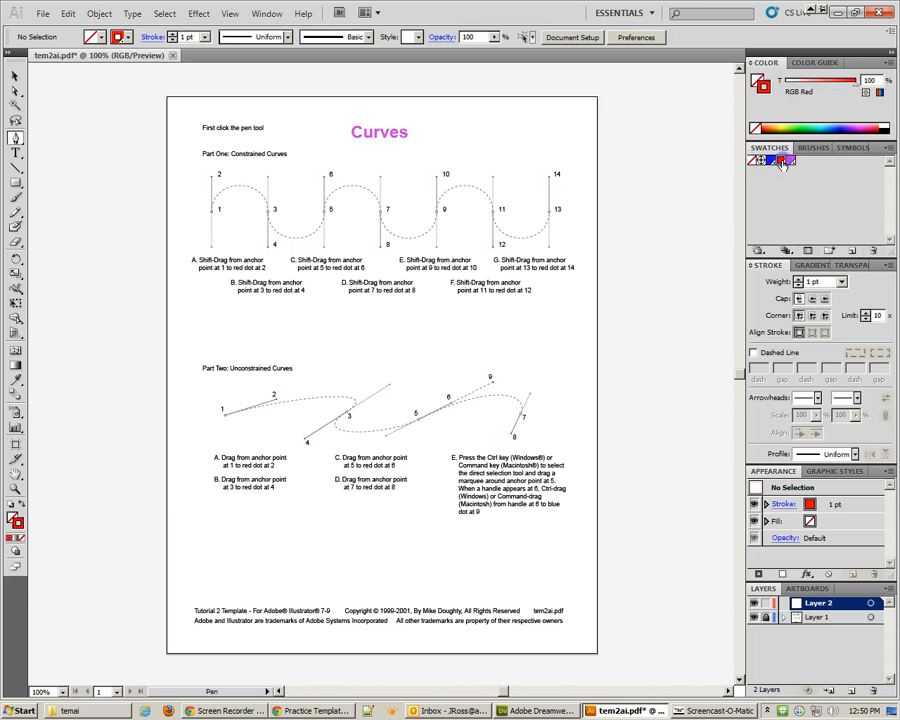